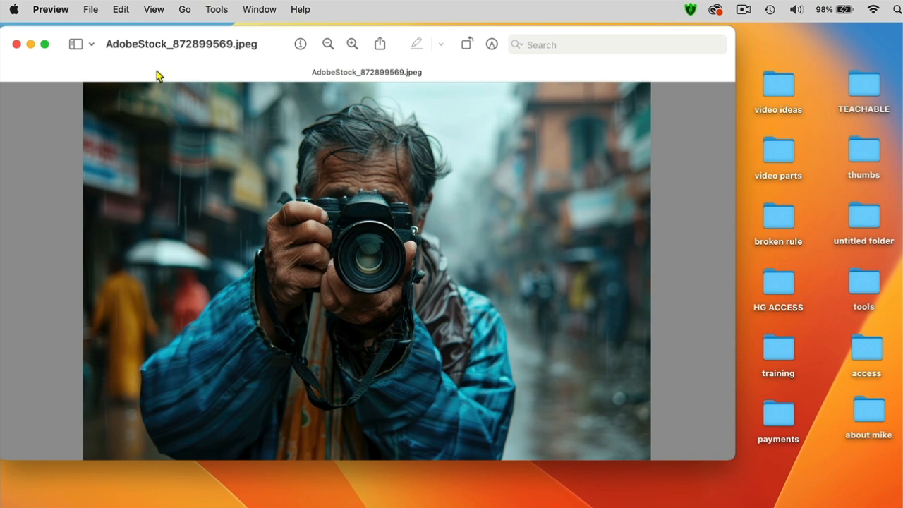
Remove the background behind the man with the camera and accept converting the document to PNG
left_click_drag(71, 63, 138, 80)
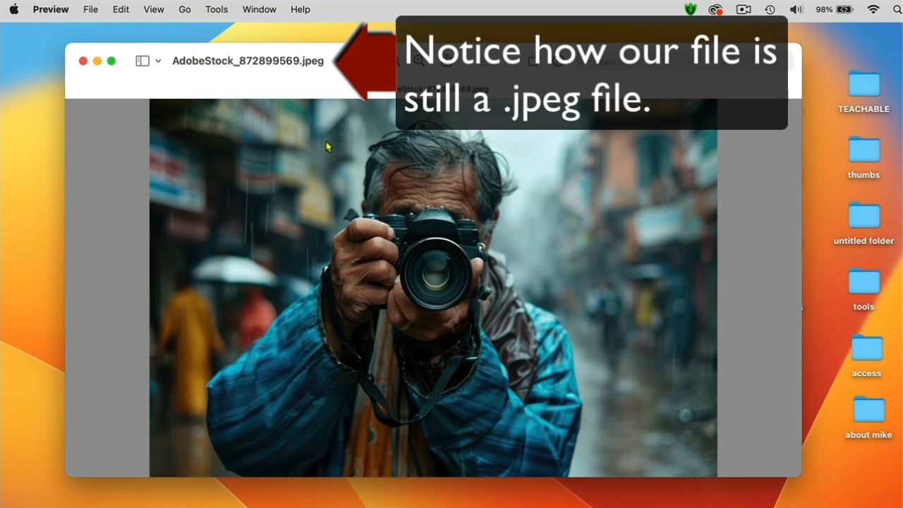
left_click(216, 10)
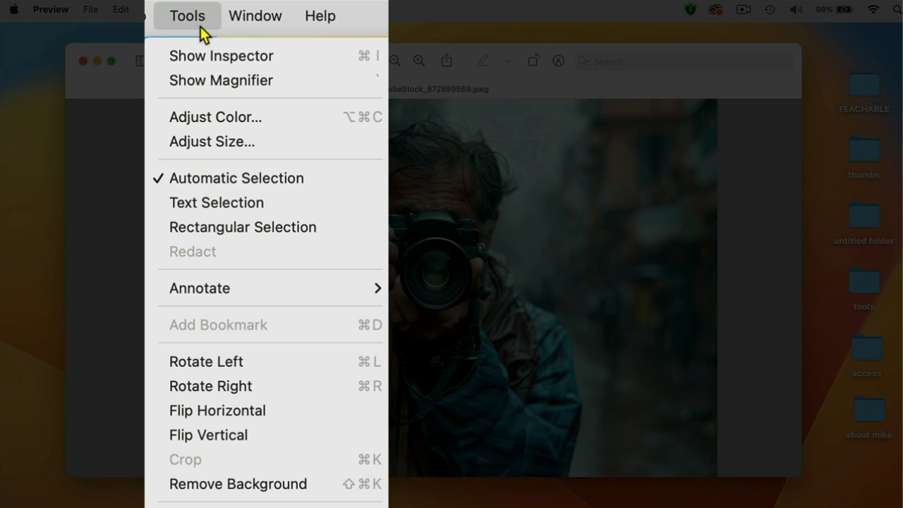
left_click(253, 481)
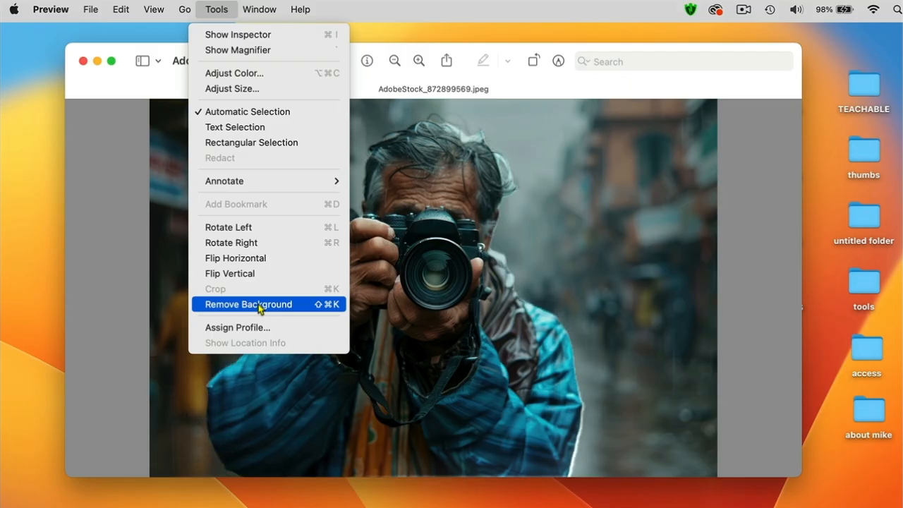
left_click(258, 304)
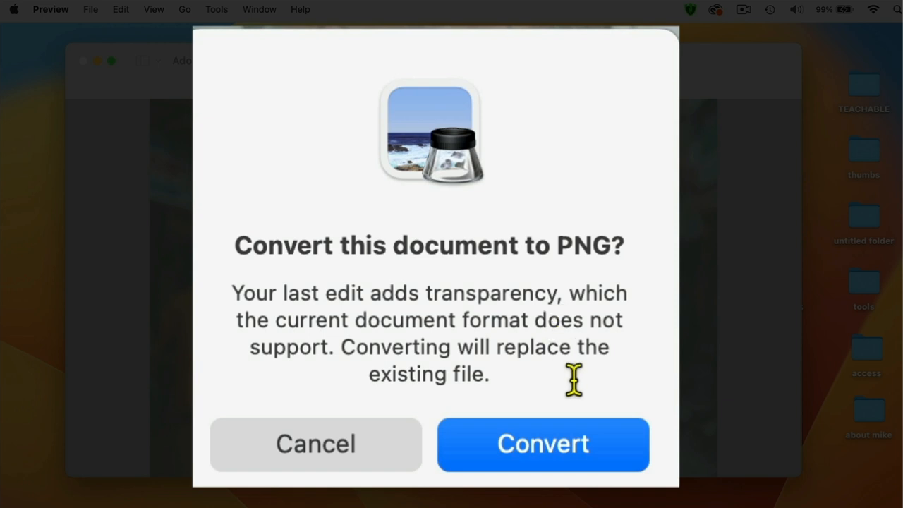
left_click(615, 451)
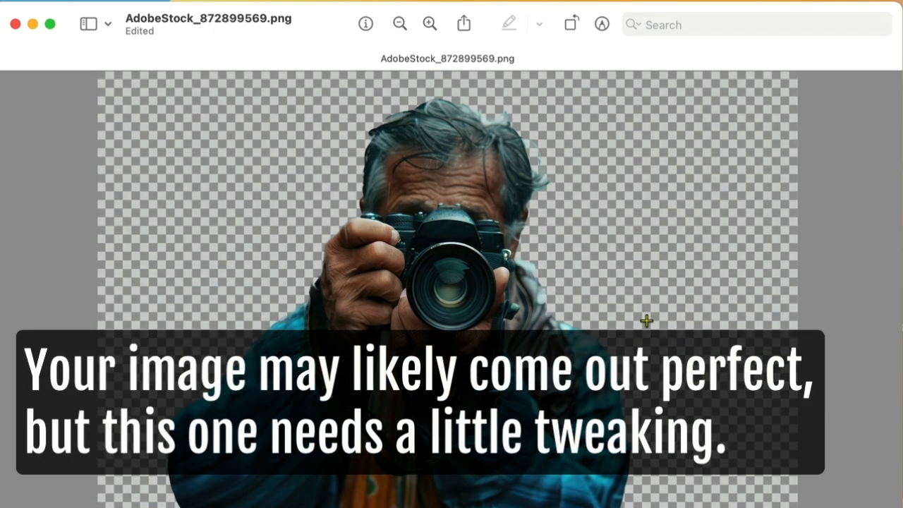
Examine the cutout's edges up close around the hair, hands and jacket for leftover background
key("super+plus")
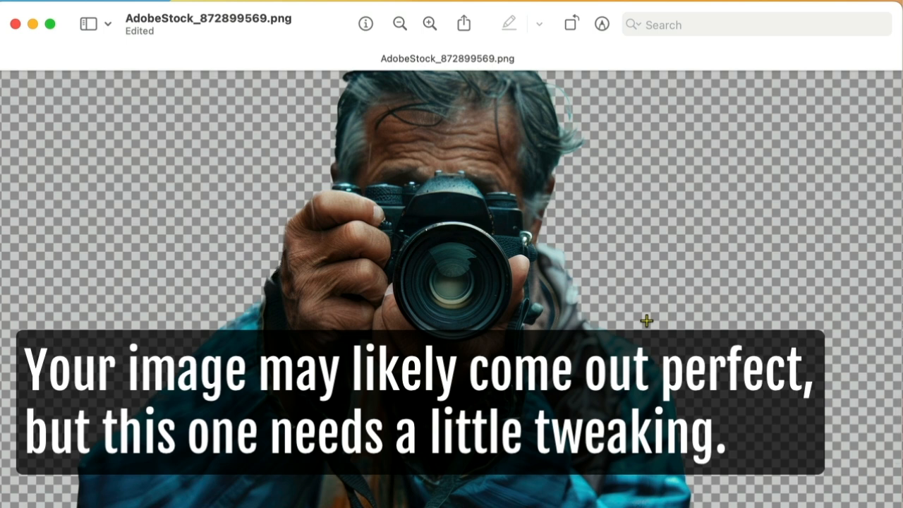
key("super+plus")
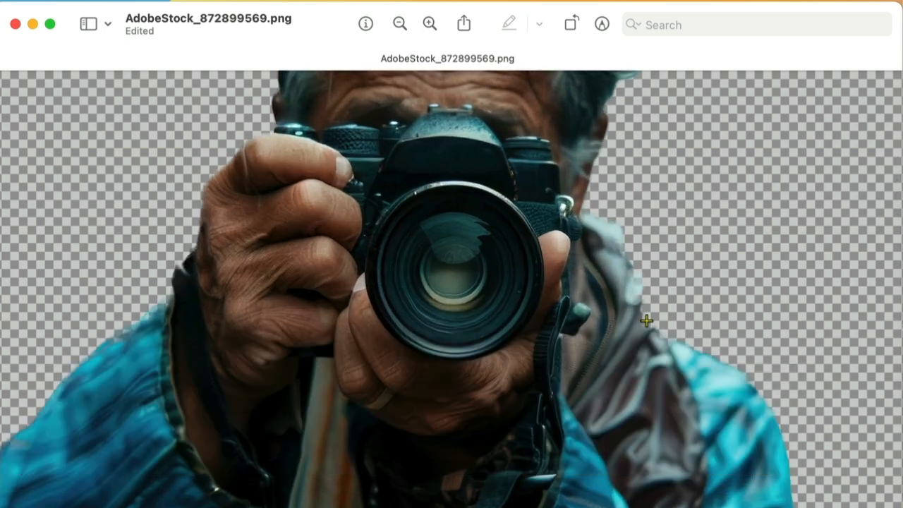
scroll(647, 321, "up", 3)
scroll(647, 321, "down", 2)
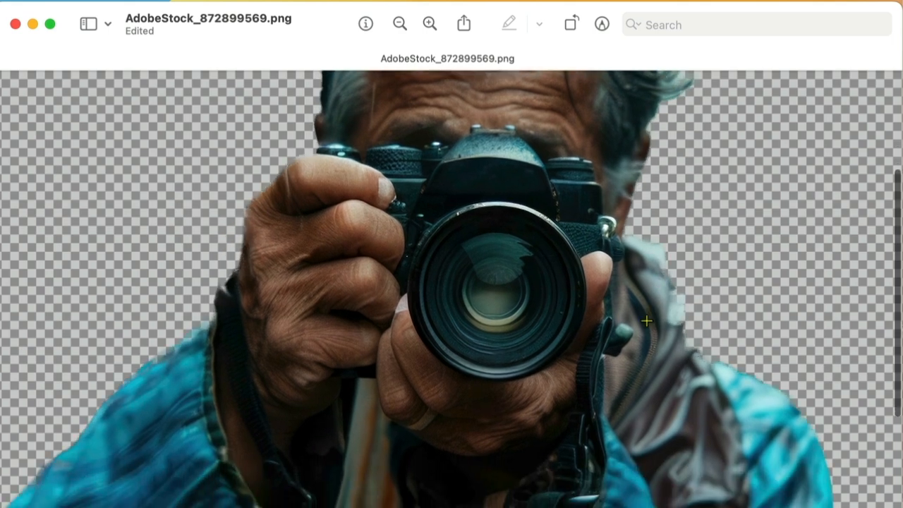
scroll(647, 321, "down", 5)
scroll(647, 321, "right", 1)
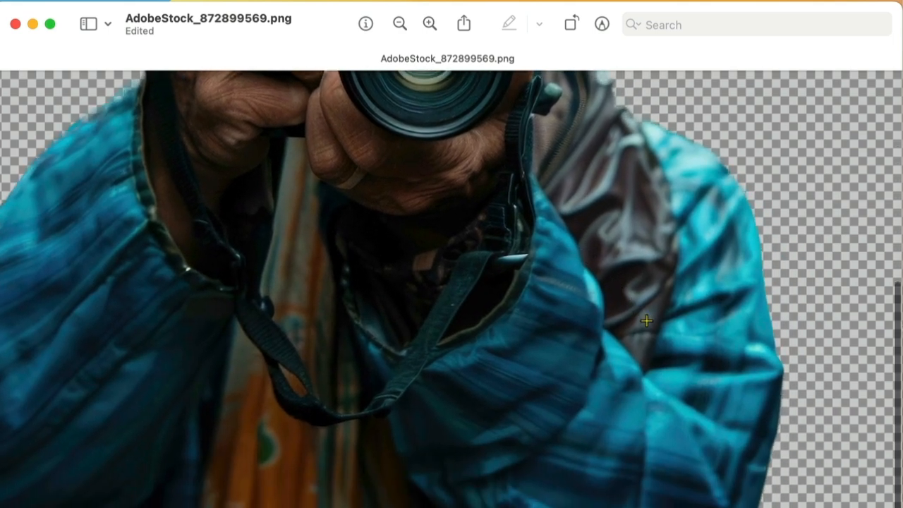
scroll(647, 321, "up", 5)
scroll(647, 321, "left", 1)
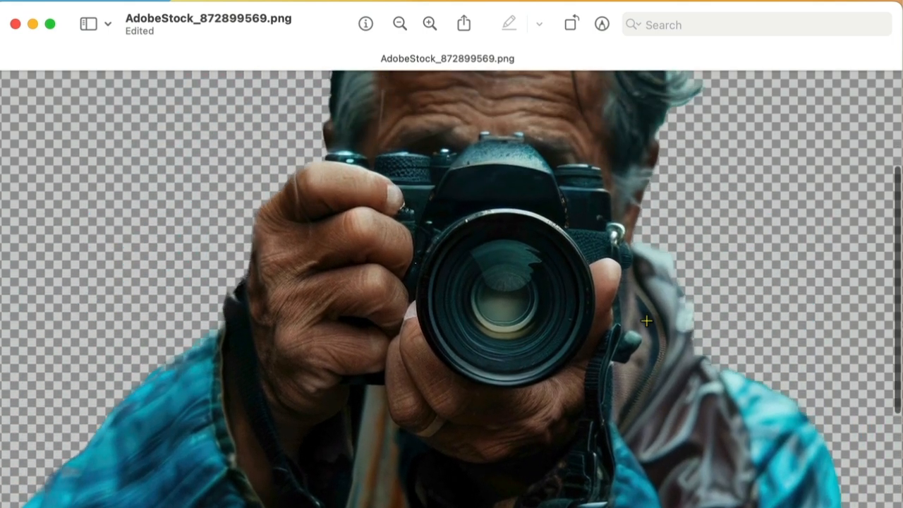
scroll(647, 321, "up", 4)
scroll(647, 320, "right", 1)
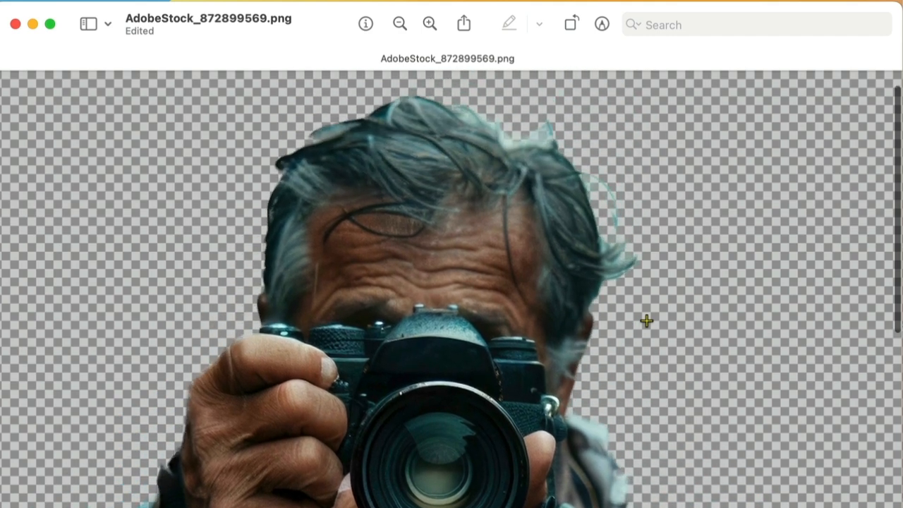
scroll(647, 321, "up", 1)
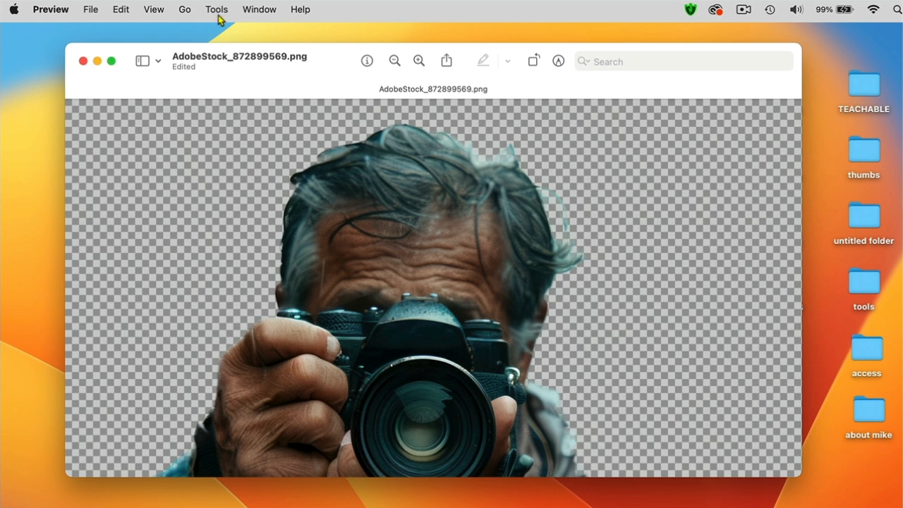
Show the markup tools and activate Instant Alpha for cleaning up the man's hair
left_click(156, 10)
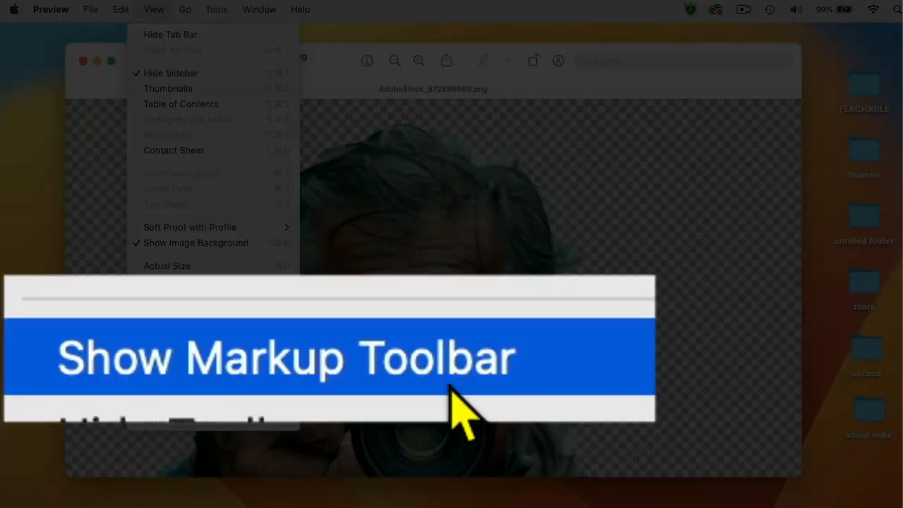
left_click(222, 364)
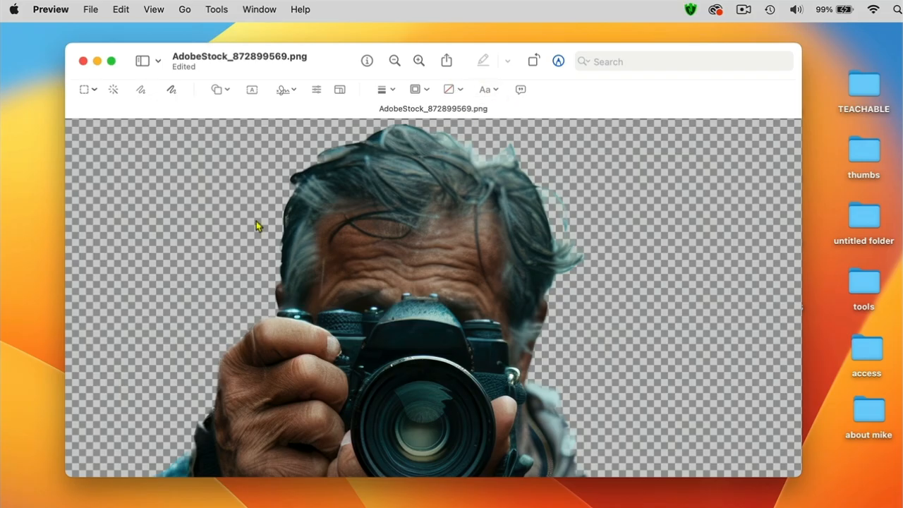
scroll(254, 216, "up", 3)
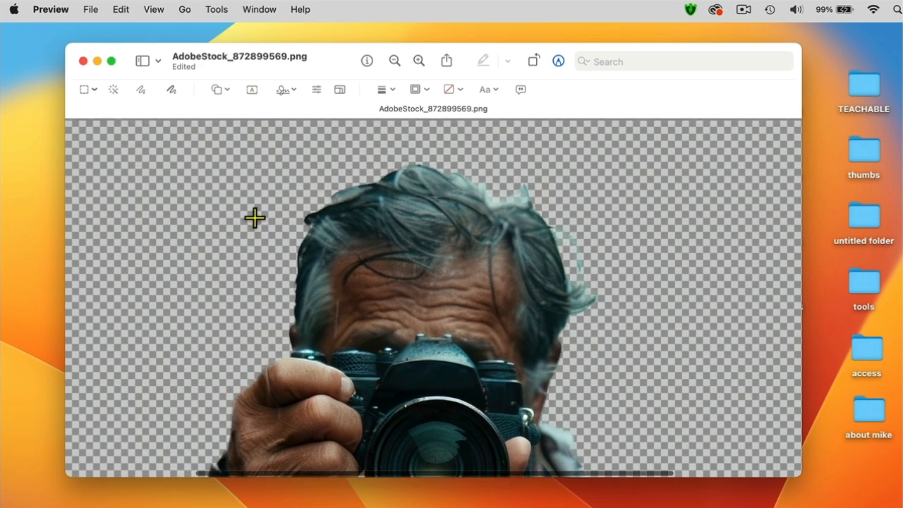
key("super+plus")
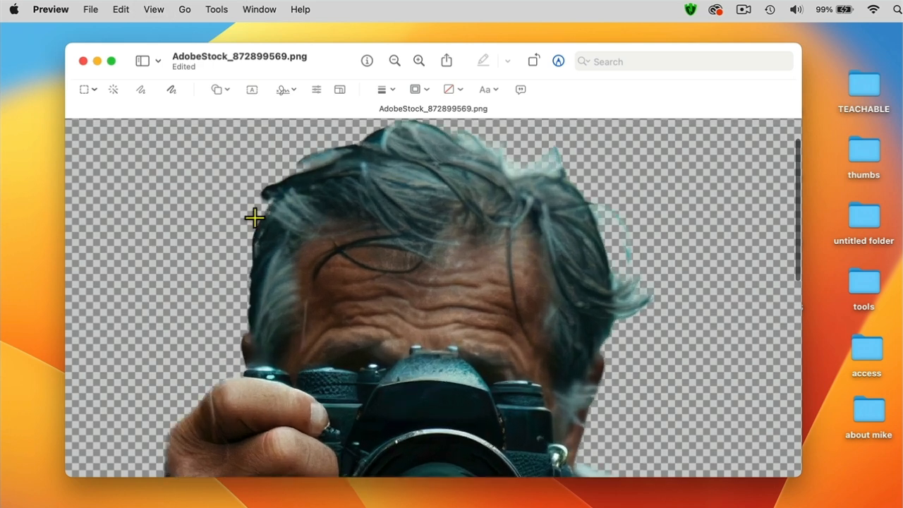
scroll(255, 218, "up", 1)
scroll(254, 218, "up", 3)
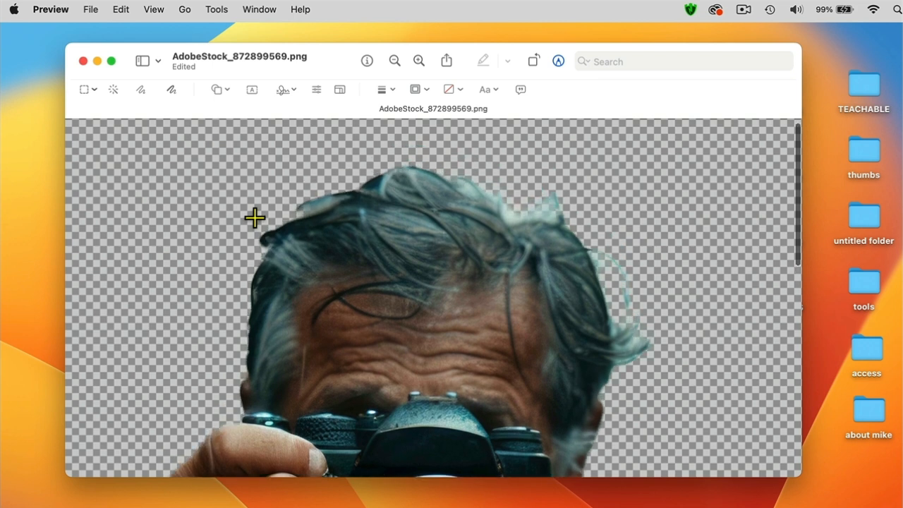
scroll(254, 218, "down", 2)
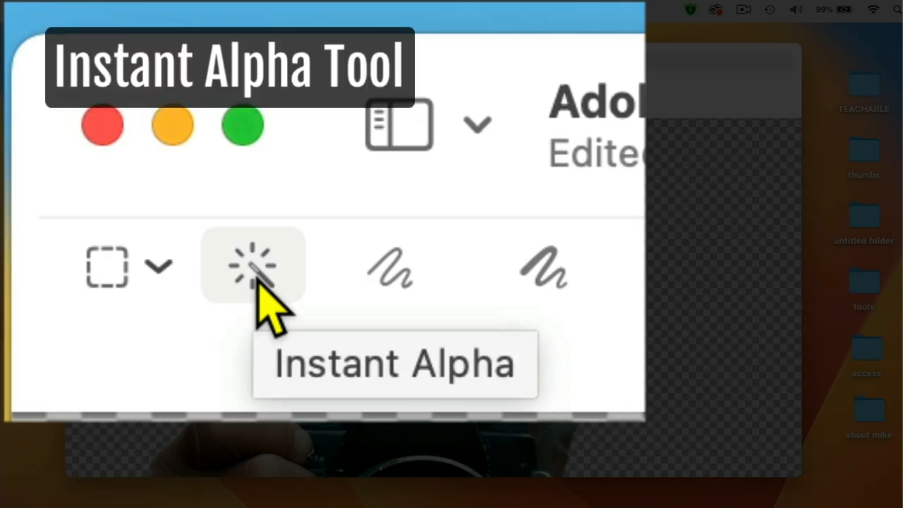
left_click(258, 277)
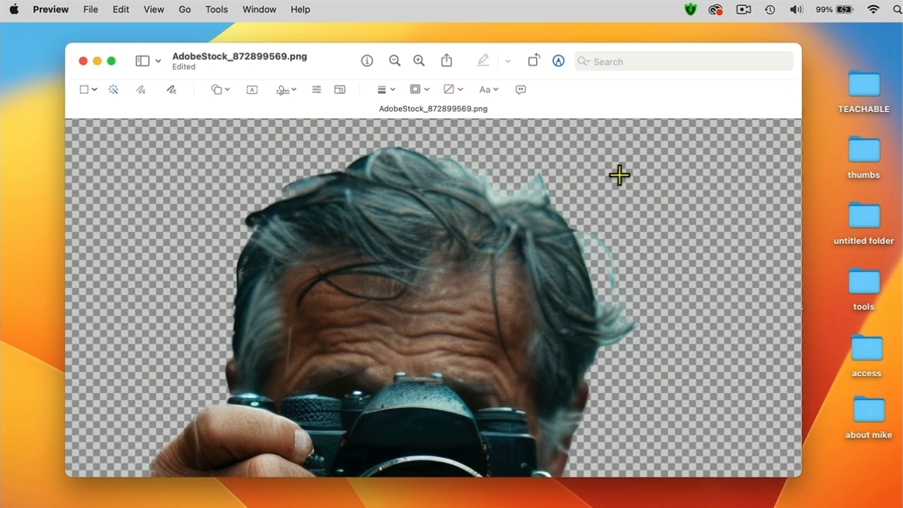
Try deleting an Instant Alpha selection made from the empty area beside the hair, and undo the deletion
left_click_drag(619, 176, 648, 249)
left_click_drag(626, 293, 627, 295)
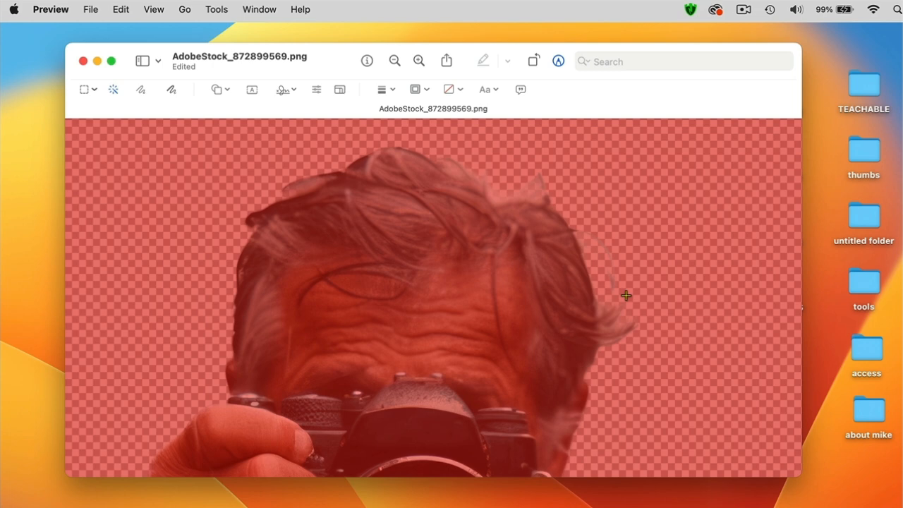
key("Delete")
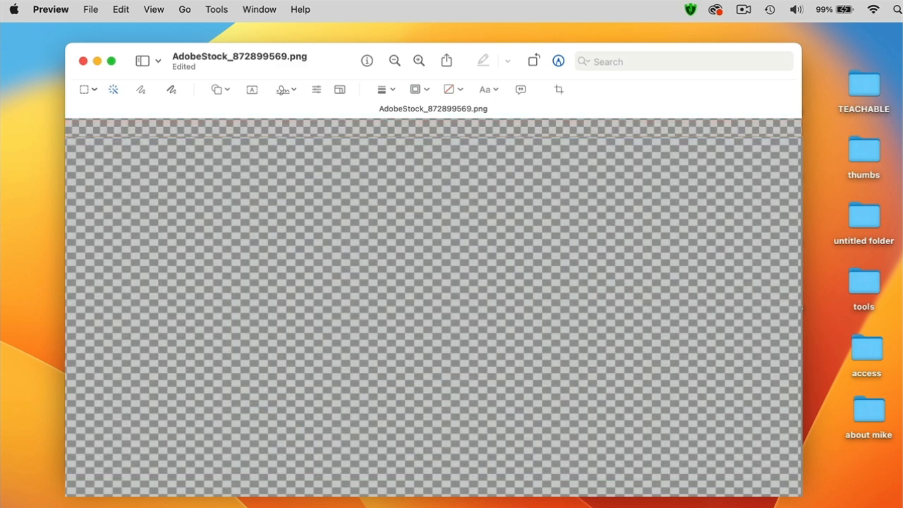
key("super+z")
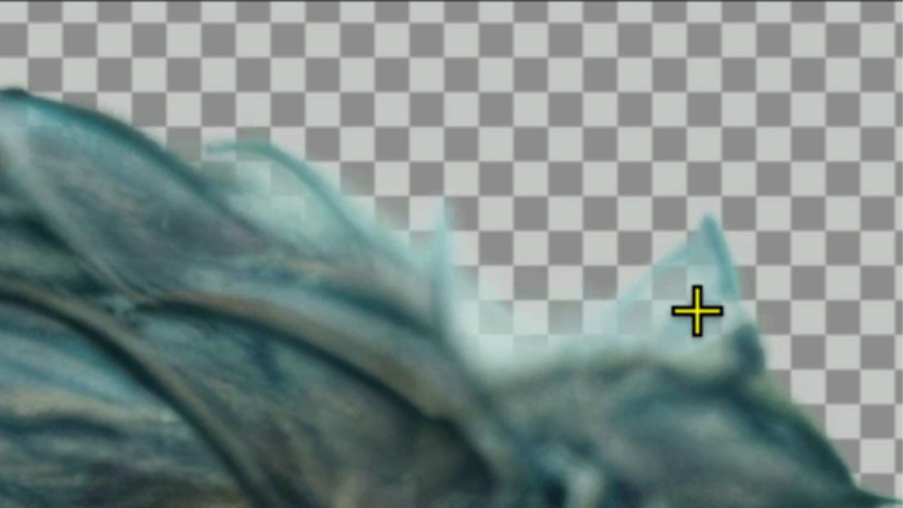
Use Instant Alpha to remove the pale background remnants between the hair tufts on the upper right of the head
mouse_move(697, 310)
left_mouse_down()
mouse_move(526, 385)
mouse_move(498, 411)
mouse_move(681, 187)
left_mouse_up()
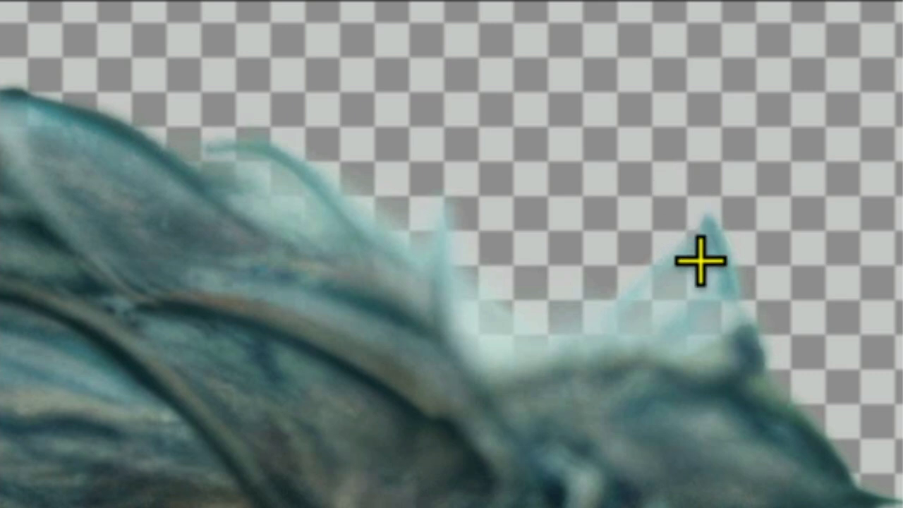
left_click_drag(697, 278, 638, 294)
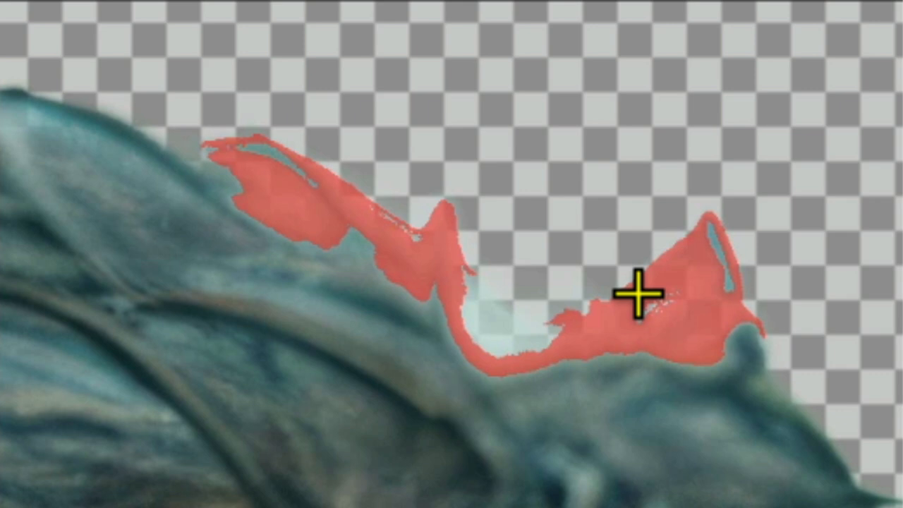
left_click_drag(637, 293, 638, 294)
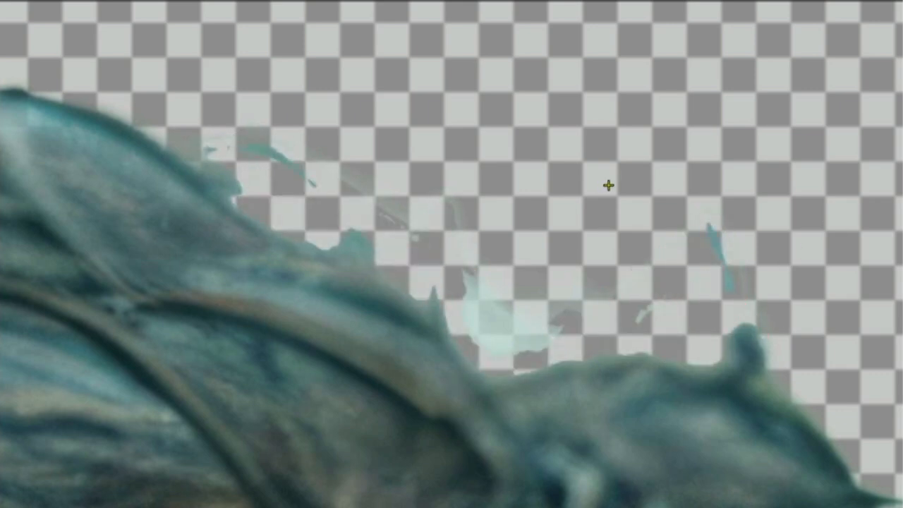
left_click_drag(517, 332, 504, 332)
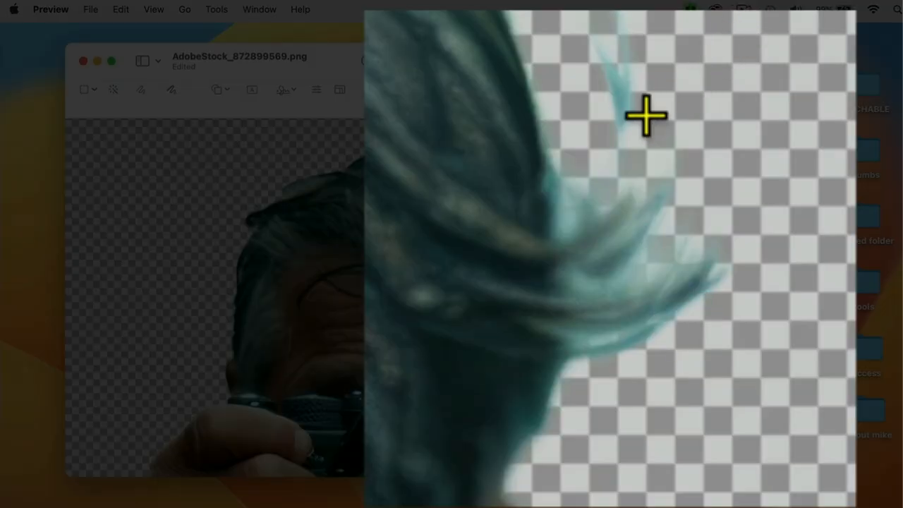
Select and delete the translucent remnants around the flared hair tuft on the right side of the head with Instant Alpha
left_click_drag(640, 115, 780, 35)
key("Delete")
left_click_drag(683, 270, 650, 275)
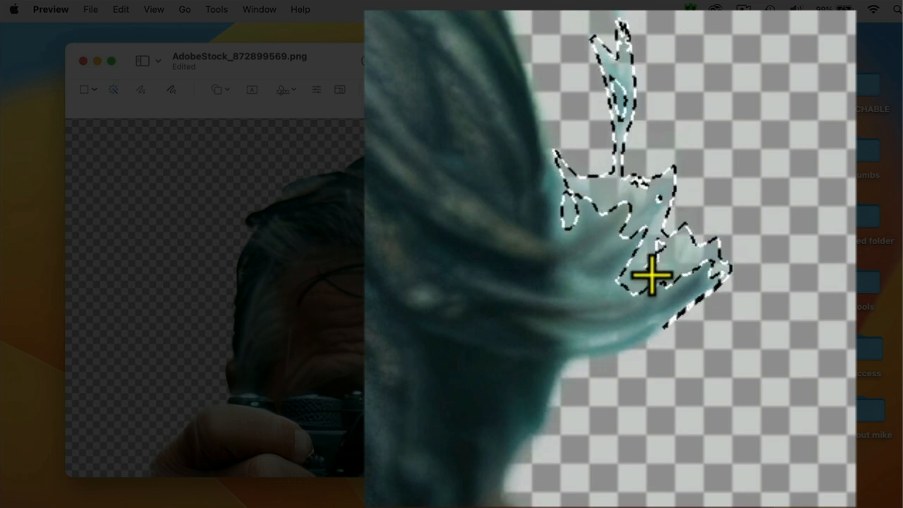
key("Delete")
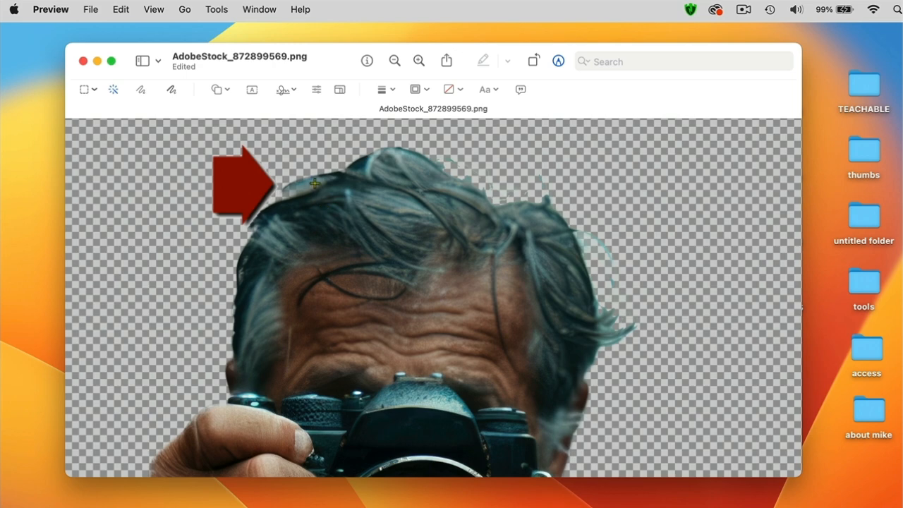
Delete the background patch enclosed by the raised strand on the upper left of the hair with Instant Alpha
left_click_drag(314, 183, 301, 187)
left_click_drag(232, 213, 202, 213)
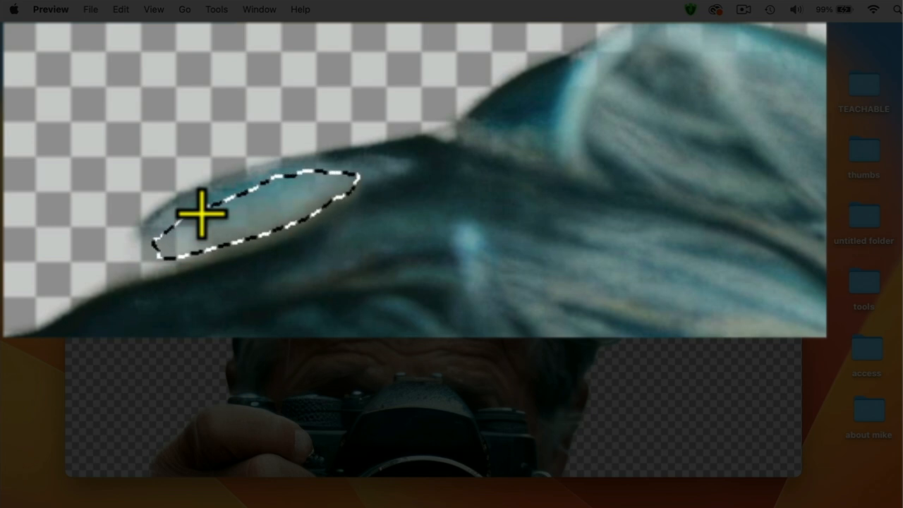
key("Delete")
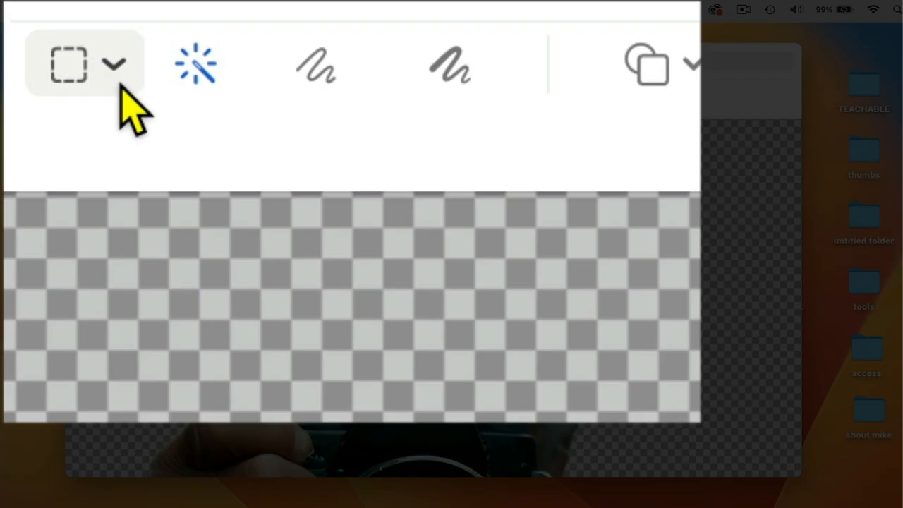
Use Lasso Selection to outline and delete the ragged hair tuft and the thin curved strand on the right side of the head
left_click(96, 93)
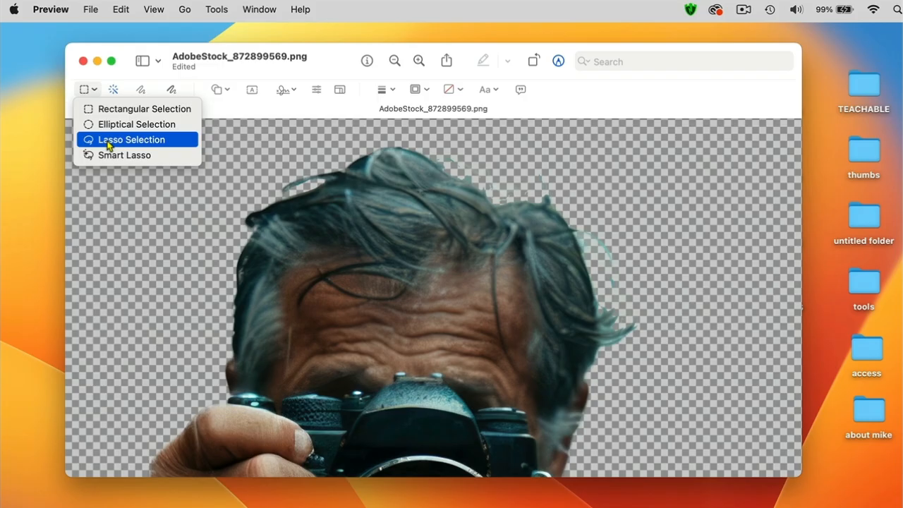
left_click(109, 144)
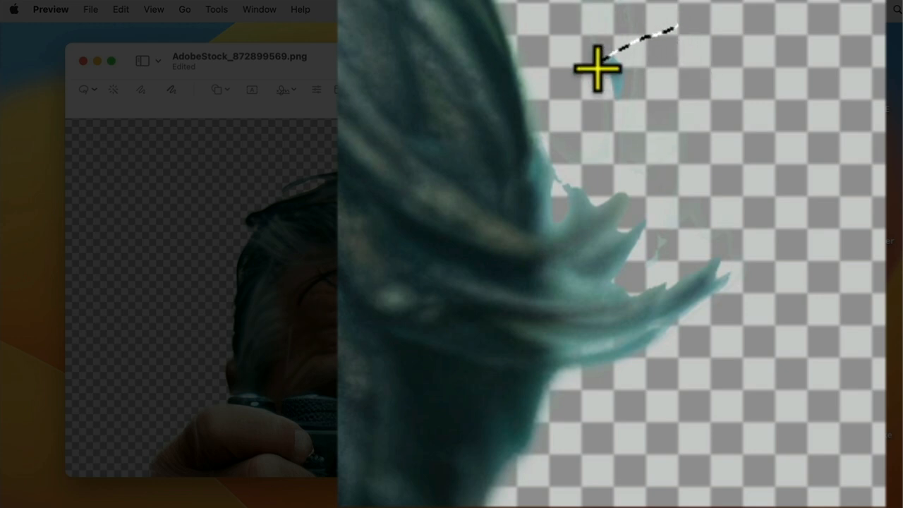
mouse_move(581, 83)
left_mouse_down()
mouse_move(540, 146)
mouse_move(541, 226)
mouse_move(558, 318)
mouse_move(552, 388)
mouse_move(565, 416)
mouse_move(687, 402)
mouse_move(798, 238)
mouse_move(639, 28)
left_mouse_up()
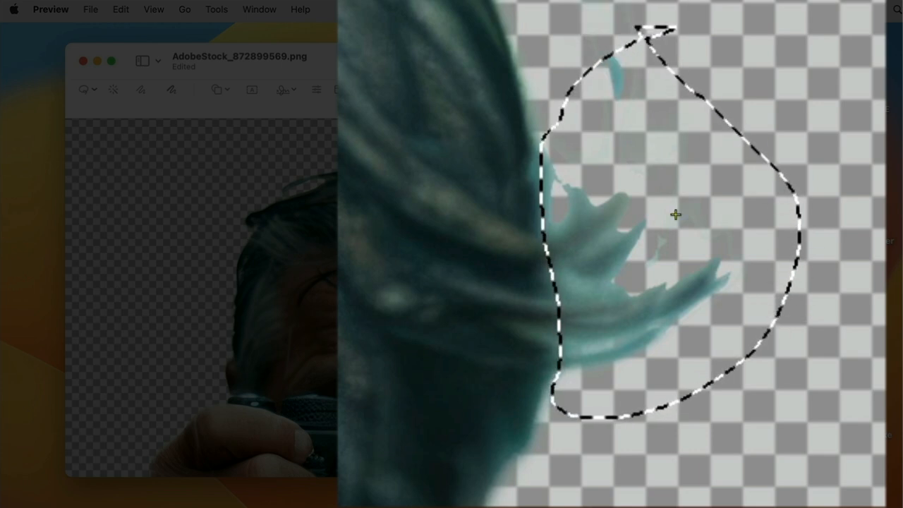
key("Delete")
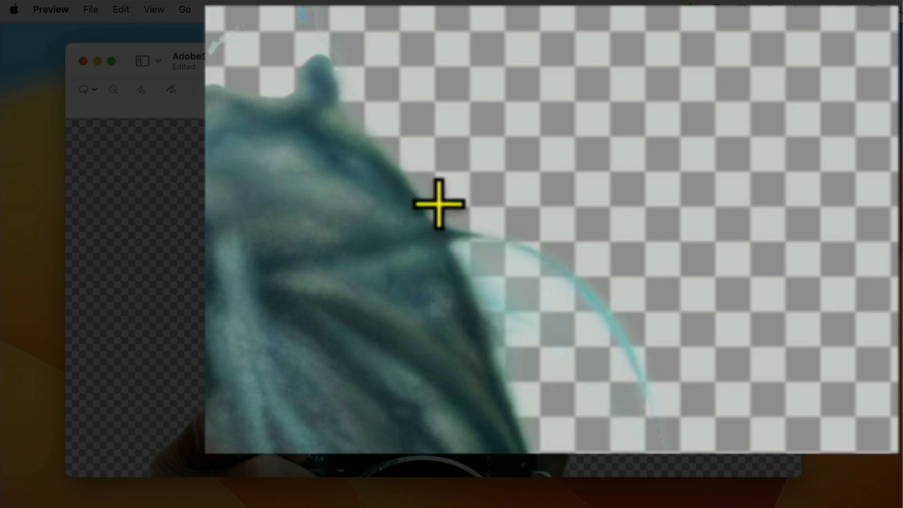
mouse_move(438, 204)
left_mouse_down()
mouse_move(472, 256)
mouse_move(514, 291)
mouse_move(597, 334)
mouse_move(854, 261)
mouse_move(659, 98)
mouse_move(488, 190)
mouse_move(442, 228)
mouse_move(446, 234)
left_mouse_up()
key("Delete")
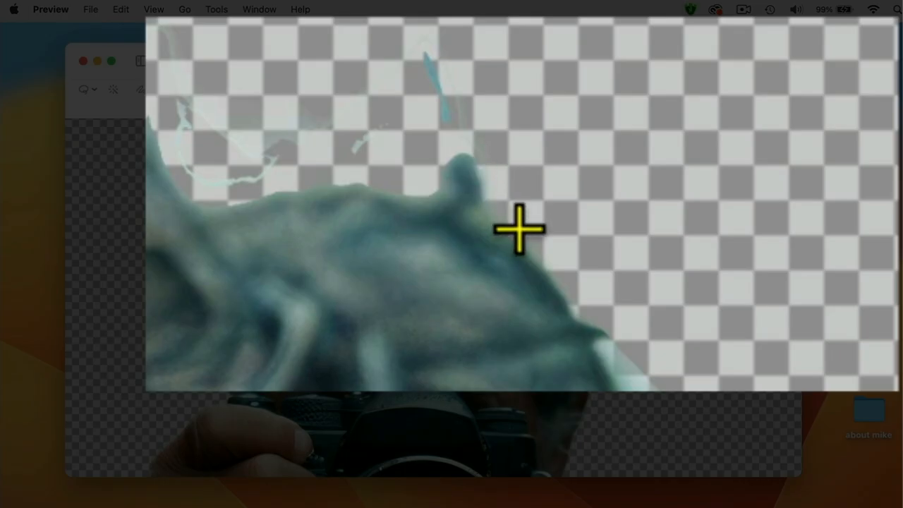
Use Lasso Selection to outline and delete the small bump on the hair's upper-right edge and the protruding tuft on its upper left
mouse_move(508, 224)
left_mouse_down()
mouse_move(437, 204)
mouse_move(408, 166)
mouse_move(477, 147)
mouse_move(520, 197)
mouse_move(520, 233)
left_mouse_up()
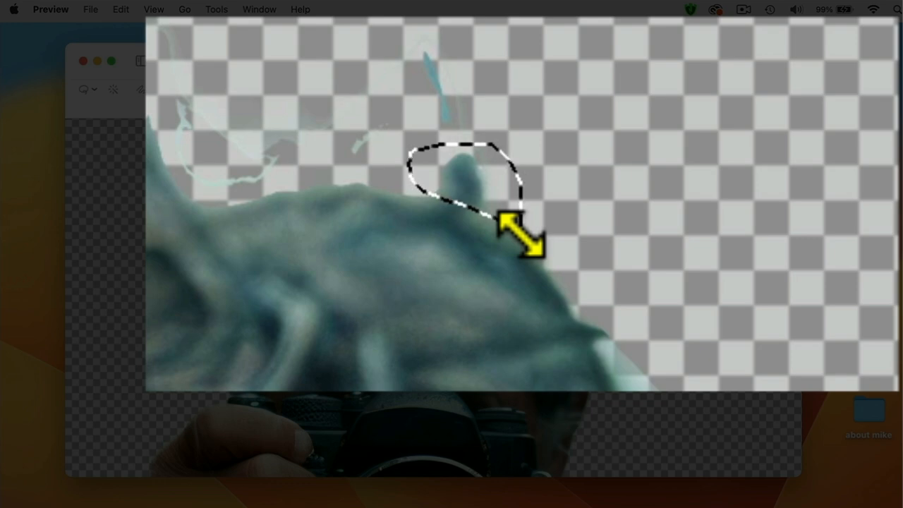
key("Delete")
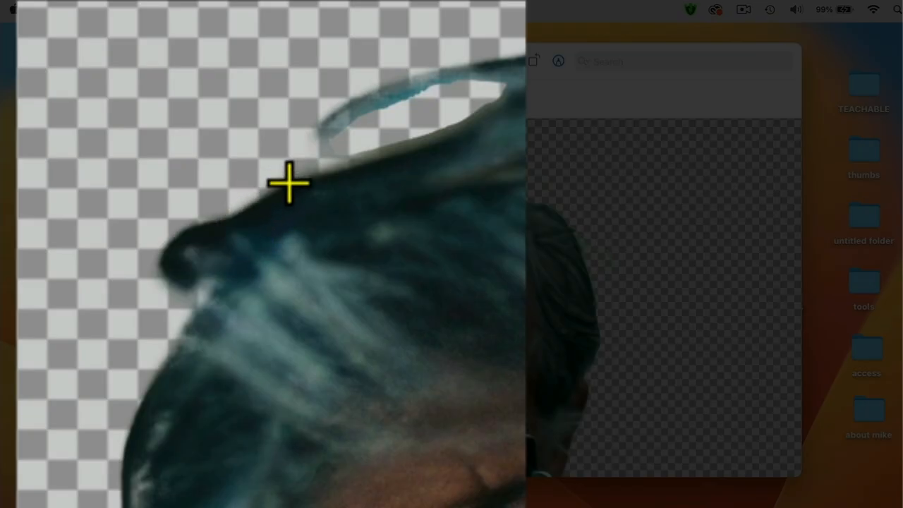
mouse_move(286, 182)
left_mouse_down()
mouse_move(262, 240)
mouse_move(205, 317)
mouse_move(131, 317)
mouse_move(111, 258)
mouse_move(157, 191)
mouse_move(236, 161)
mouse_move(301, 186)
left_mouse_up()
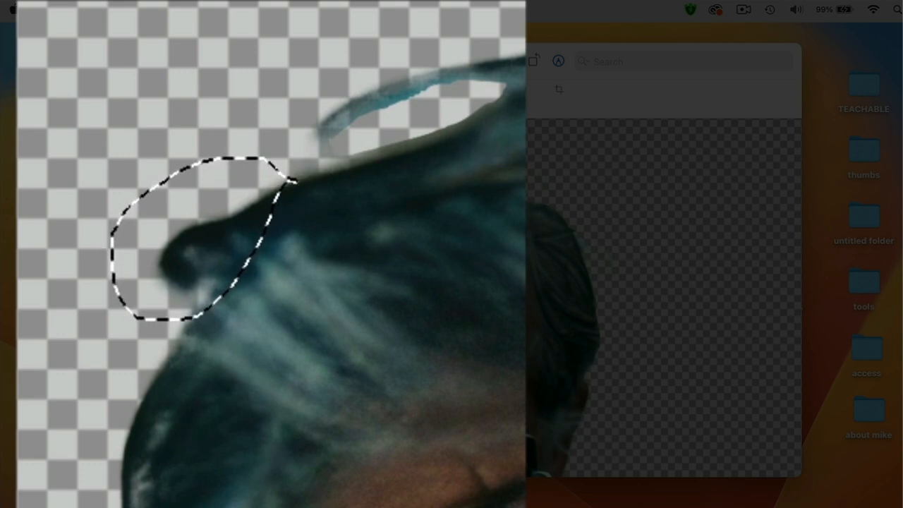
key("Delete")
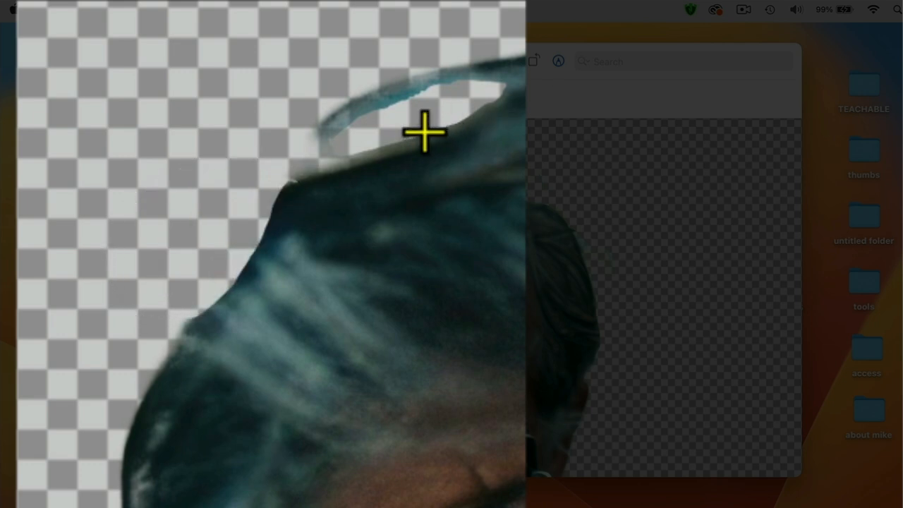
Lasso and delete the leftover background and ragged edge beneath the raised strand on the upper left of the hair
mouse_move(367, 164)
left_mouse_down()
mouse_move(264, 210)
mouse_move(254, 188)
mouse_move(329, 153)
mouse_move(363, 174)
mouse_move(318, 191)
mouse_move(268, 244)
mouse_move(246, 239)
mouse_move(263, 193)
mouse_move(326, 186)
left_mouse_up()
key("Delete")
key("Delete")
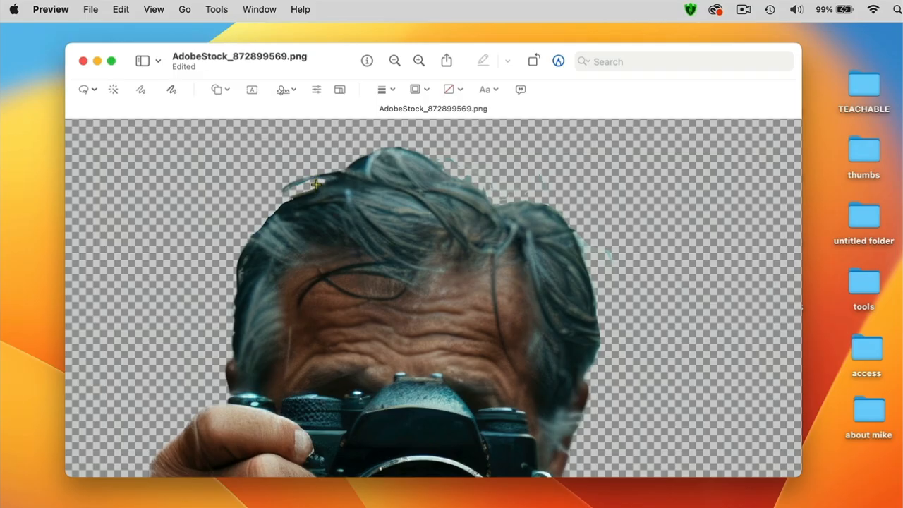
mouse_move(300, 184)
left_mouse_down()
mouse_move(237, 199)
mouse_move(242, 209)
mouse_move(284, 196)
left_mouse_up()
left_click_drag(349, 235, 411, 190)
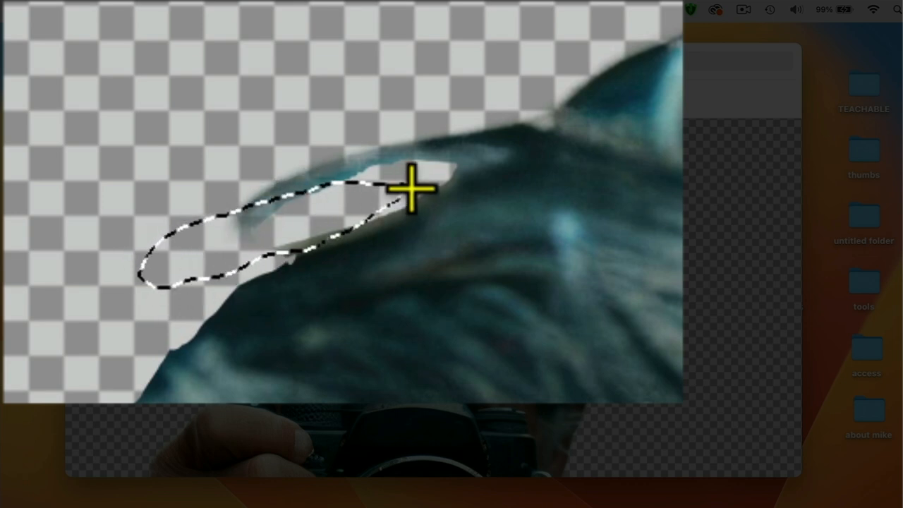
key("BackSpace")
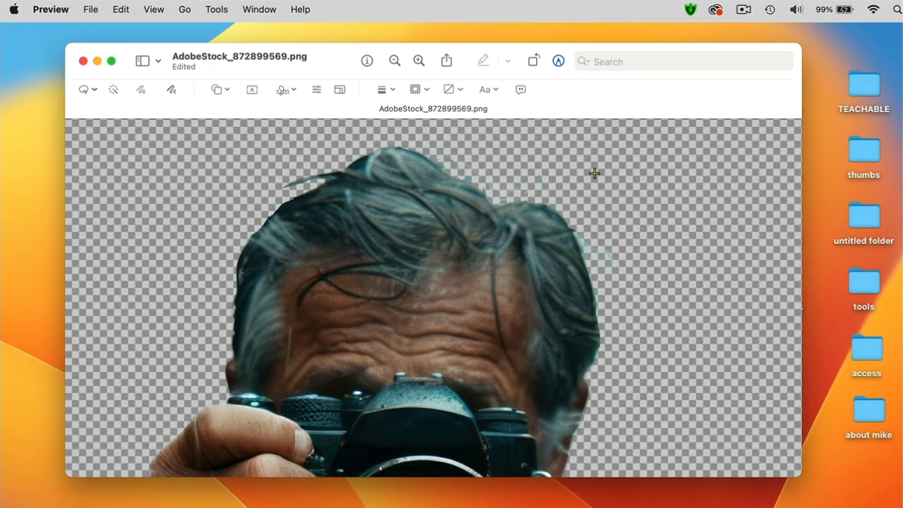
Export the cutout to the Desktop as a PNG named man with Alpha enabled, and close the image
key("super+minus")
key("super+minus")
key("super+minus")
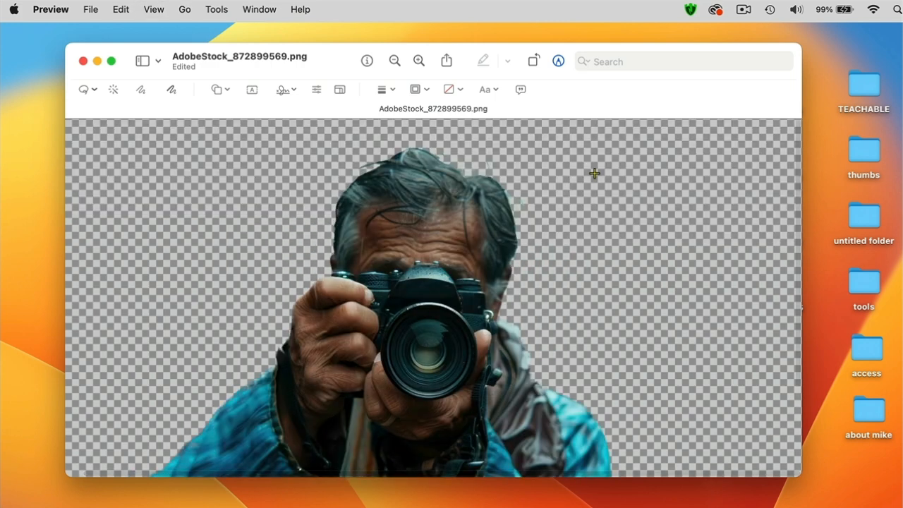
key("super+minus")
key("super+minus")
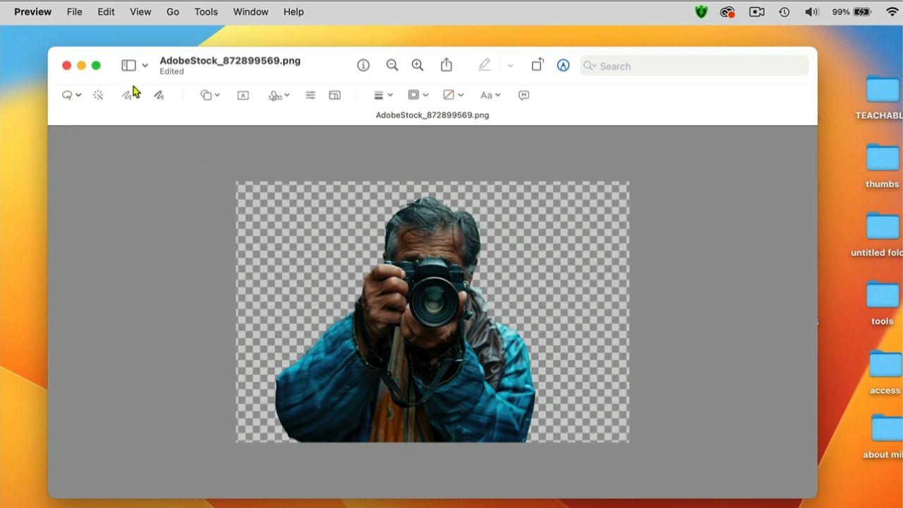
left_click(75, 12)
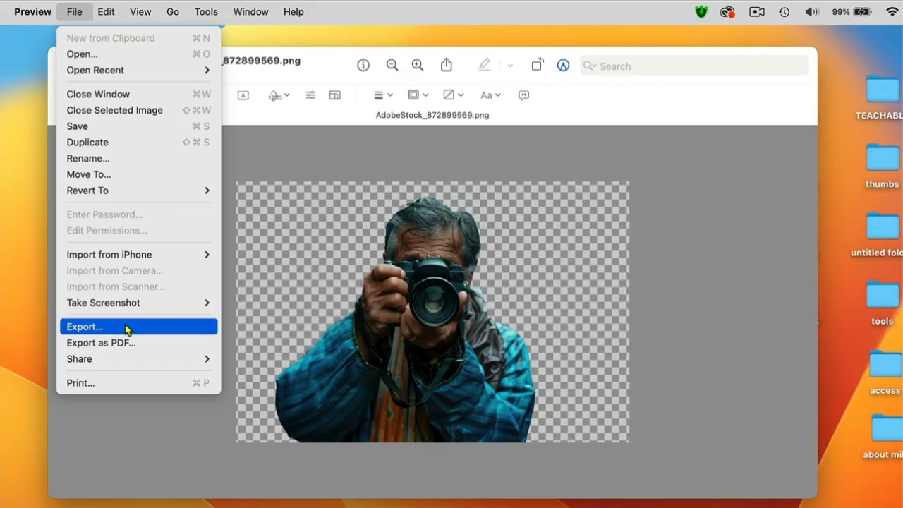
left_click(125, 326)
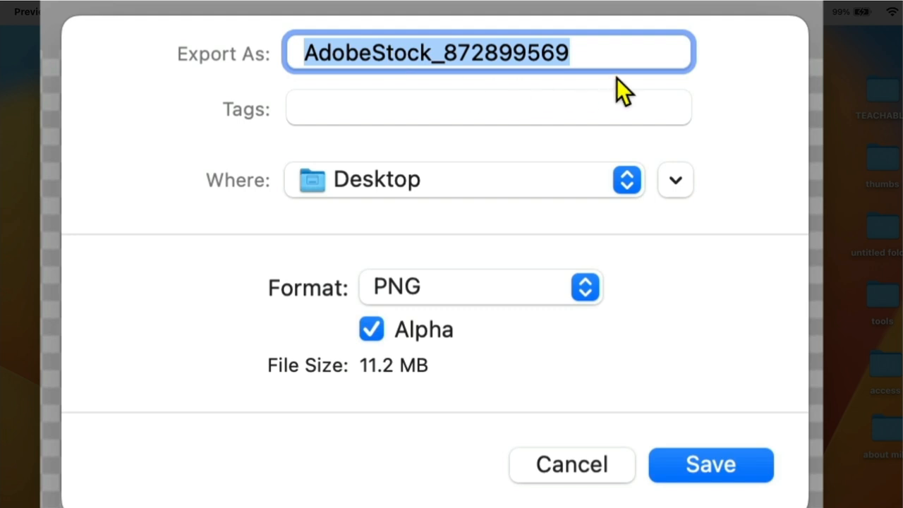
type("man")
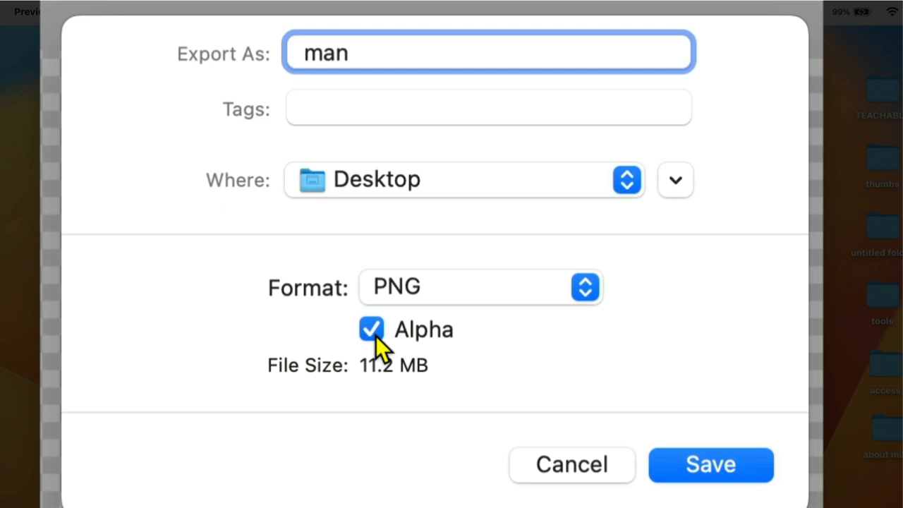
left_click(735, 463)
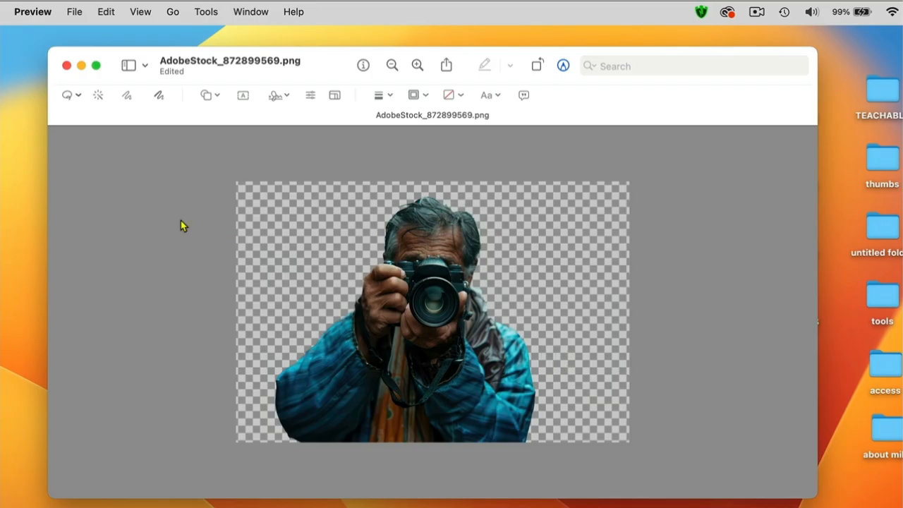
left_click(67, 65)
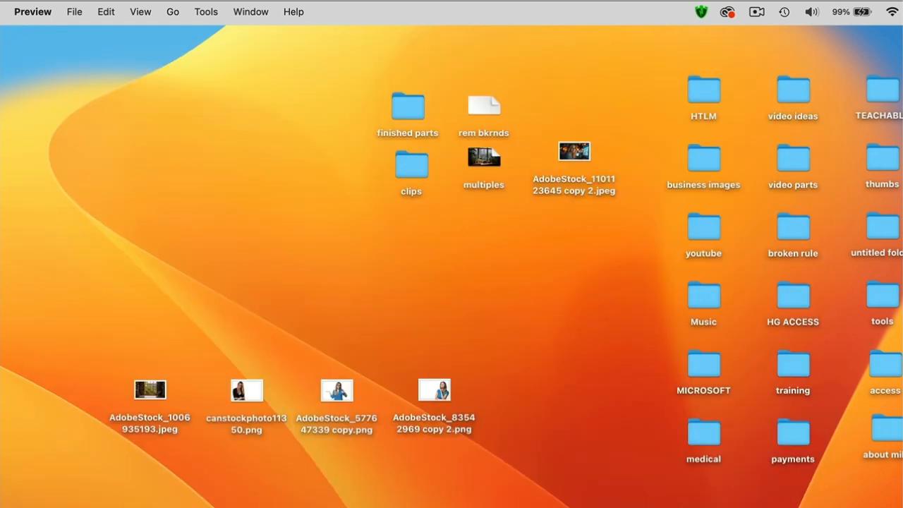
Move the exported man image to an empty area of the desktop and open it
left_click_drag(878, 371, 266, 242)
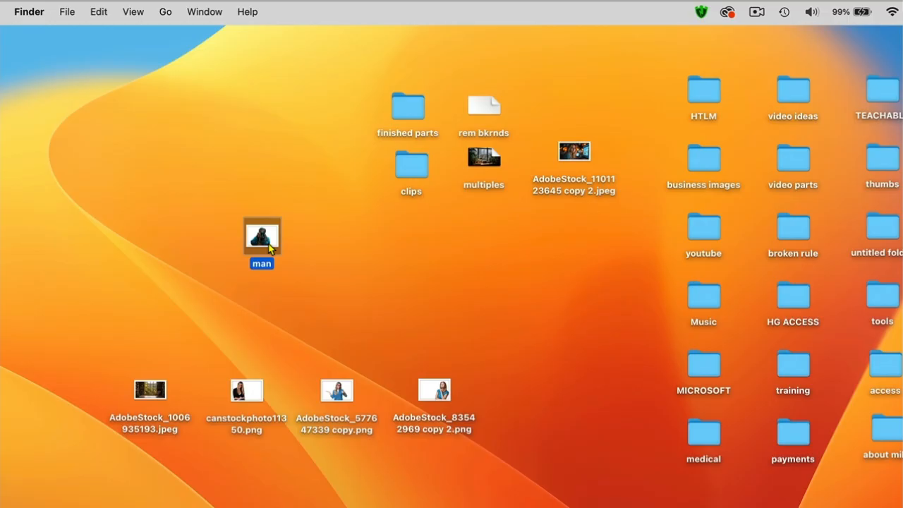
double_click(259, 238)
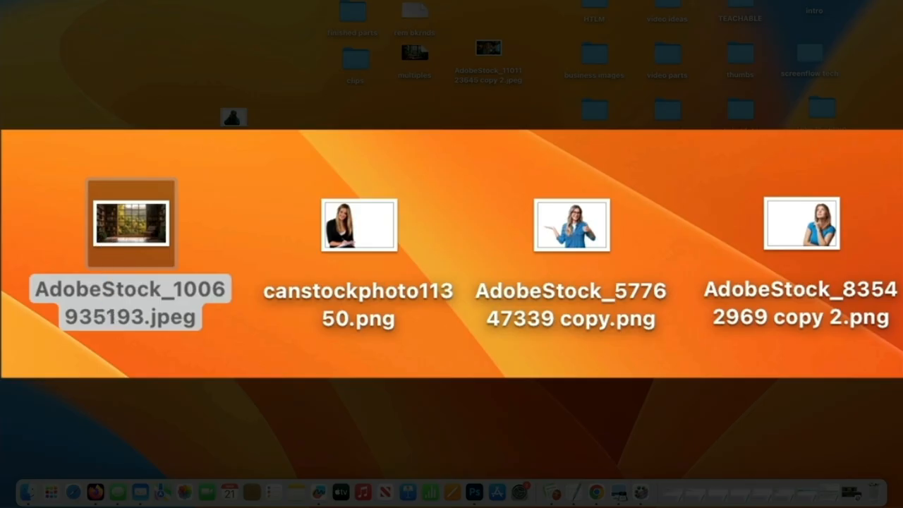
Preview the library background AdobeStock_1006935193.jpeg and the transparent cutout canstockphoto11350.png from the desktop
left_click(153, 384)
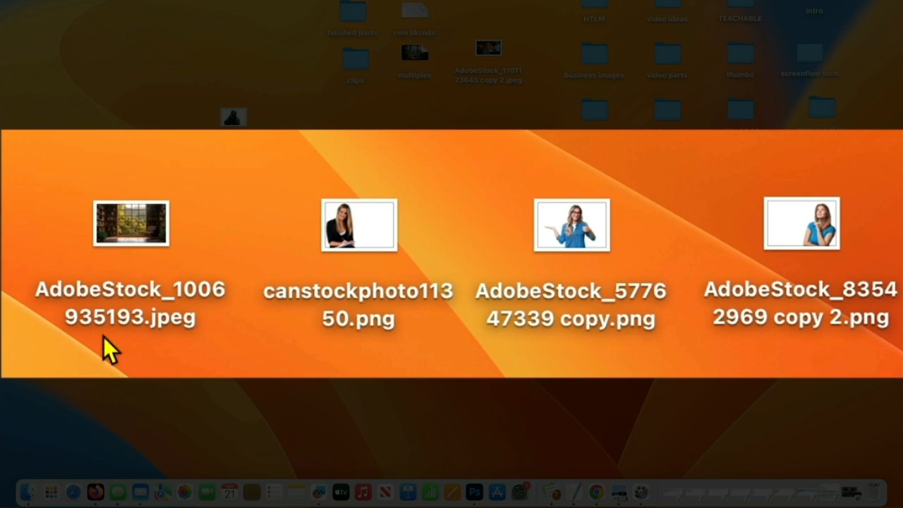
double_click(142, 240)
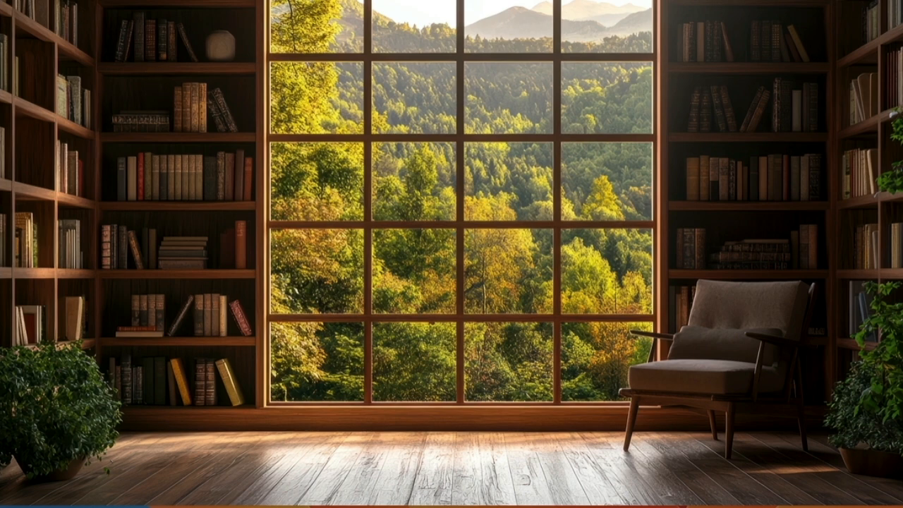
key("Escape")
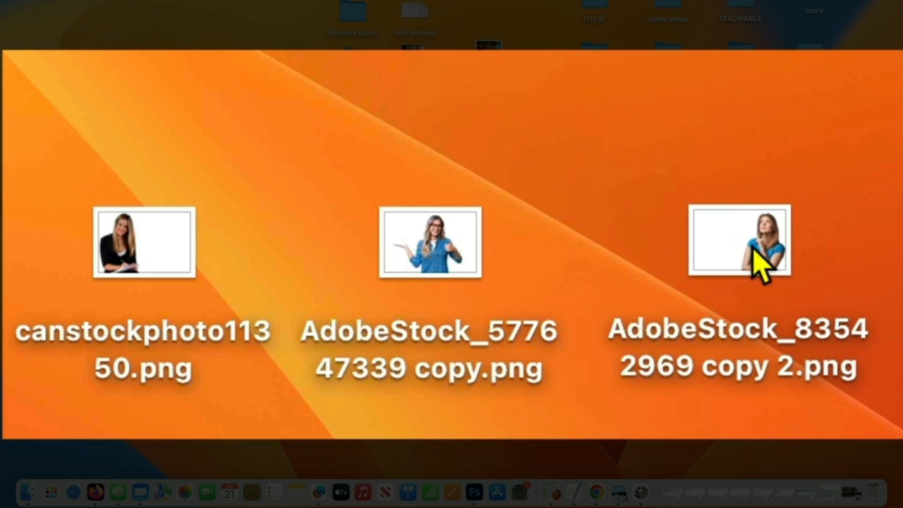
double_click(157, 235)
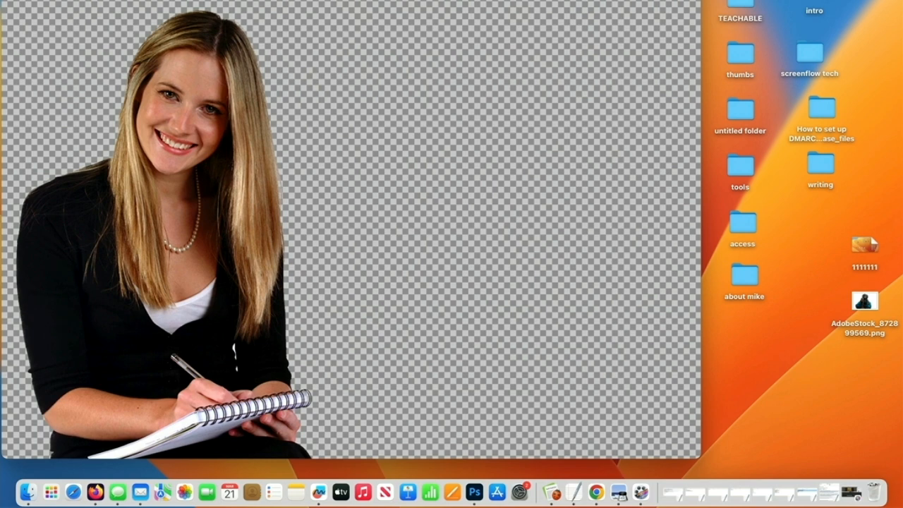
key("space")
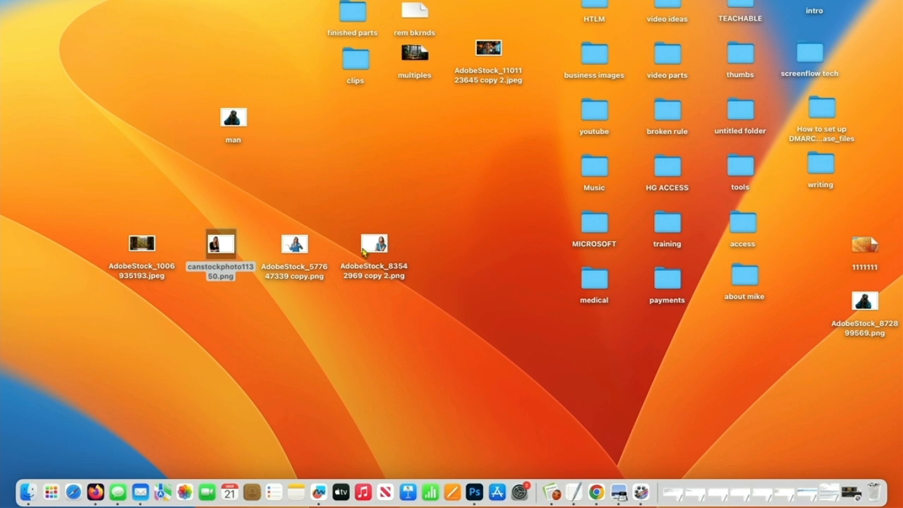
left_click(333, 205)
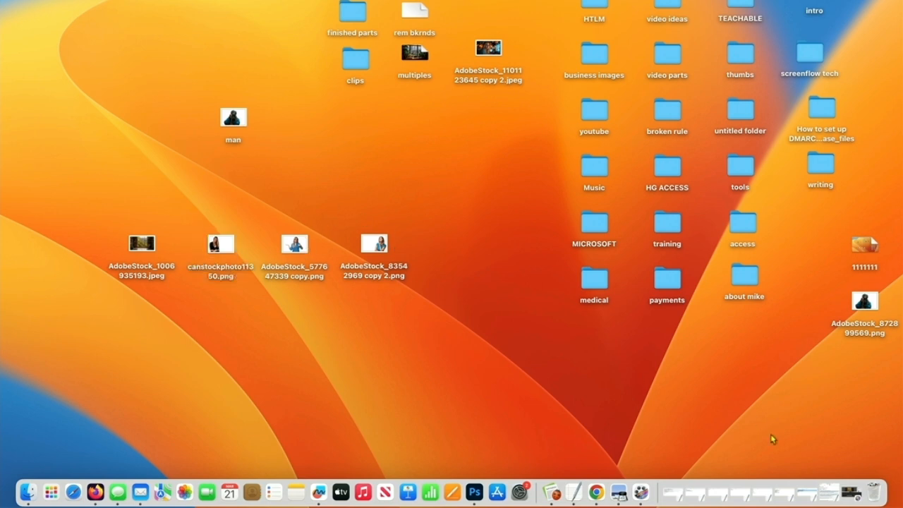
Switch to the minimized ScreenFlow project, enlarge the canvas above the timeline, and bring the image clips back into view
left_click(850, 492)
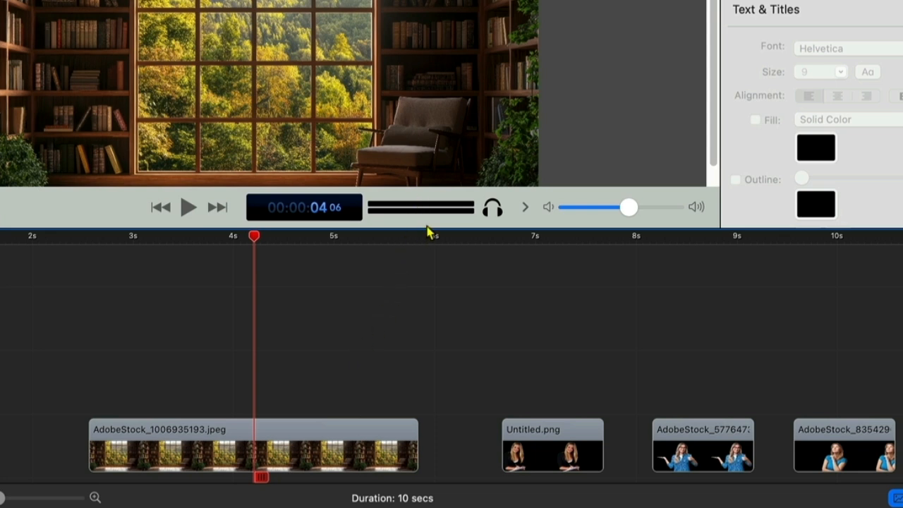
left_click_drag(425, 229, 425, 355)
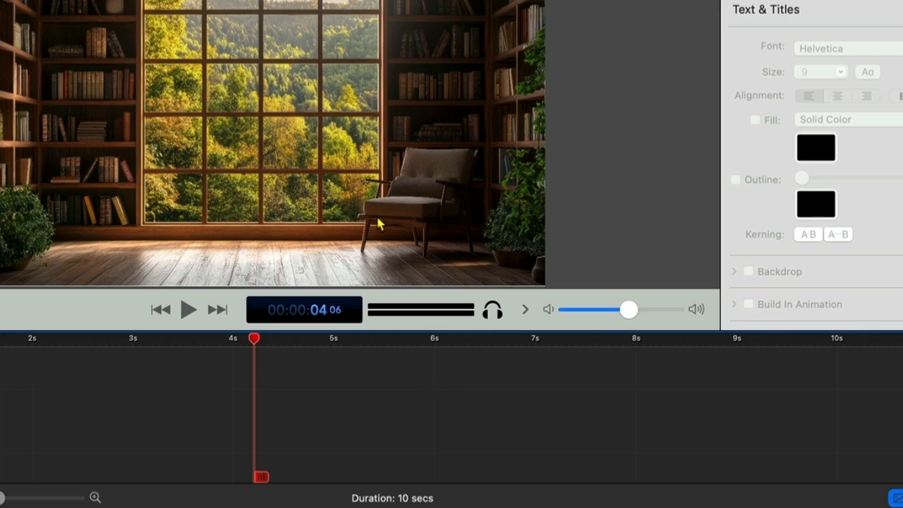
left_click(484, 287)
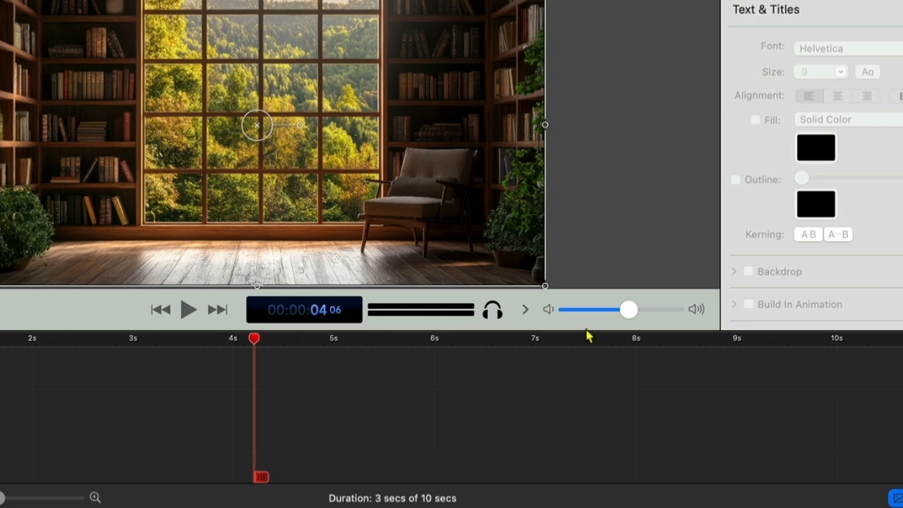
scroll(584, 352, "down", 5)
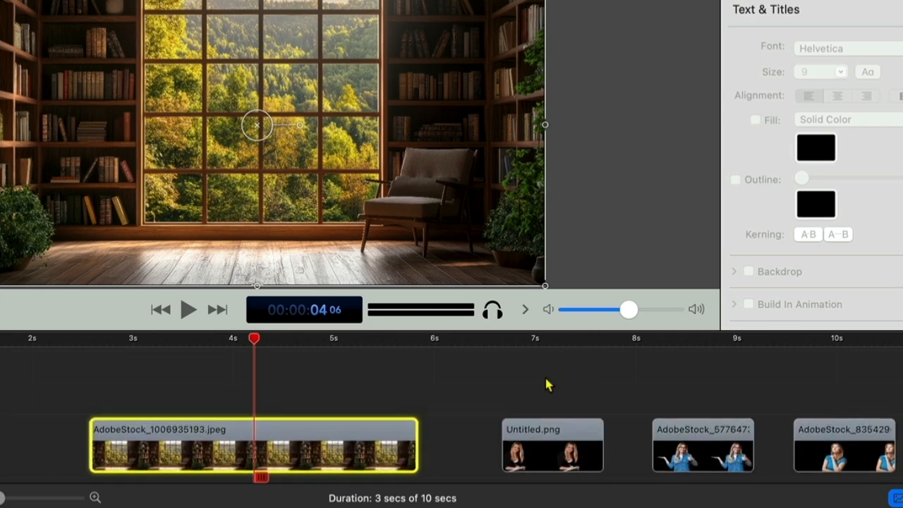
left_click(545, 378)
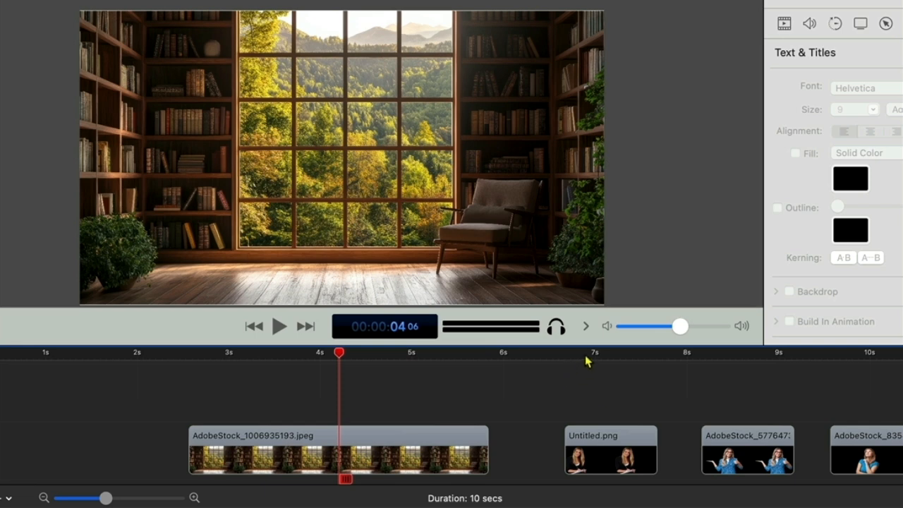
Examine the Untitled.png cutout of the woman with the notepad on the canvas by moving the playhead over its clip
mouse_move(627, 438)
left_click(630, 454)
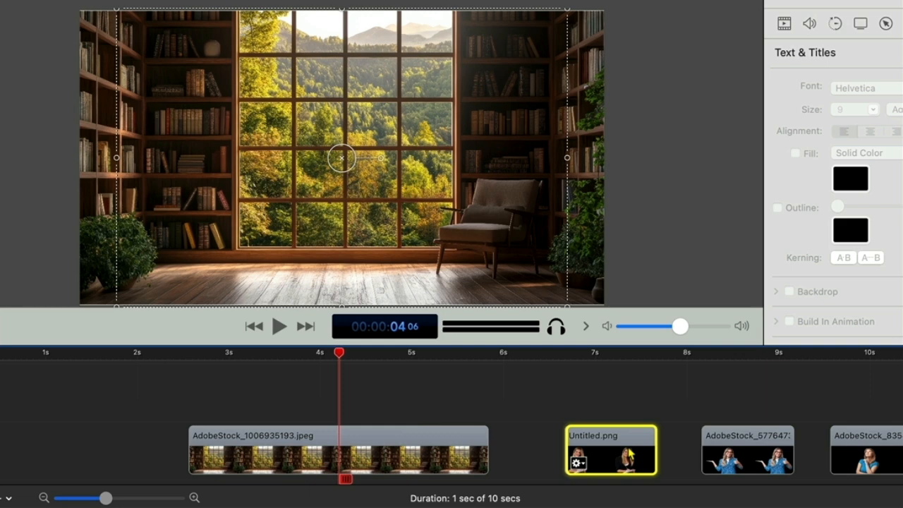
left_click(617, 355)
left_click(653, 228)
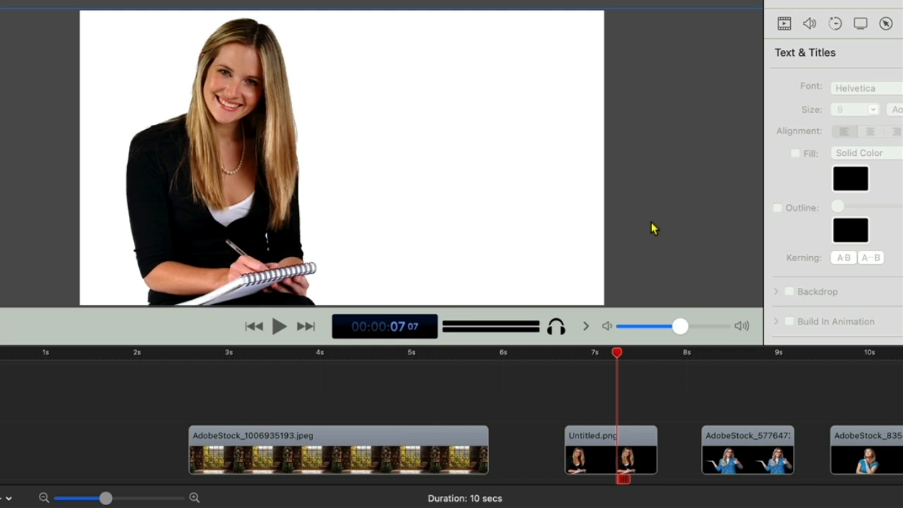
Examine the cutouts of the woman with glasses and the woman in the blue T-shirt, and return the playhead to Untitled.png
left_click(738, 356)
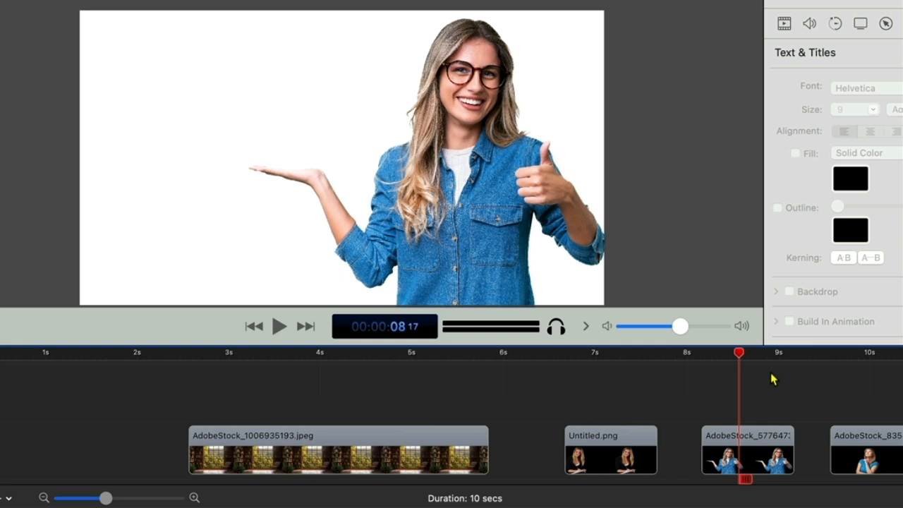
left_click(762, 439)
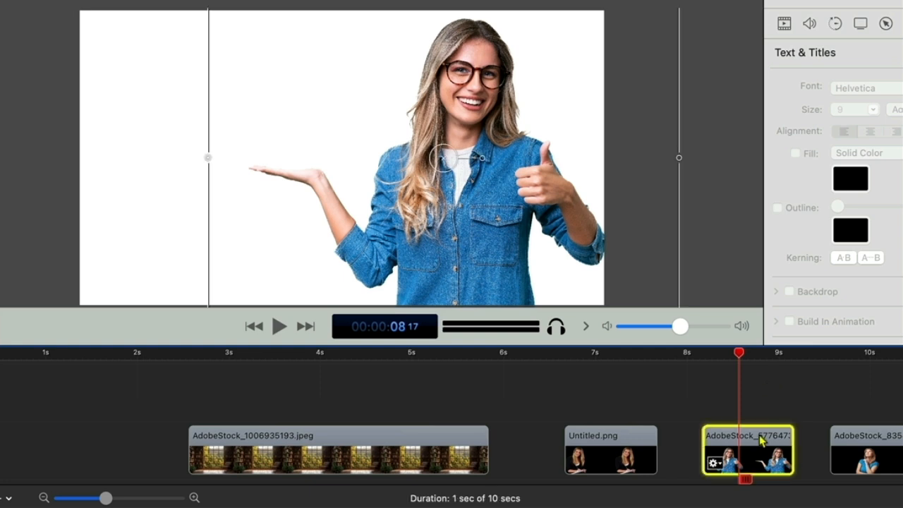
left_click(881, 436)
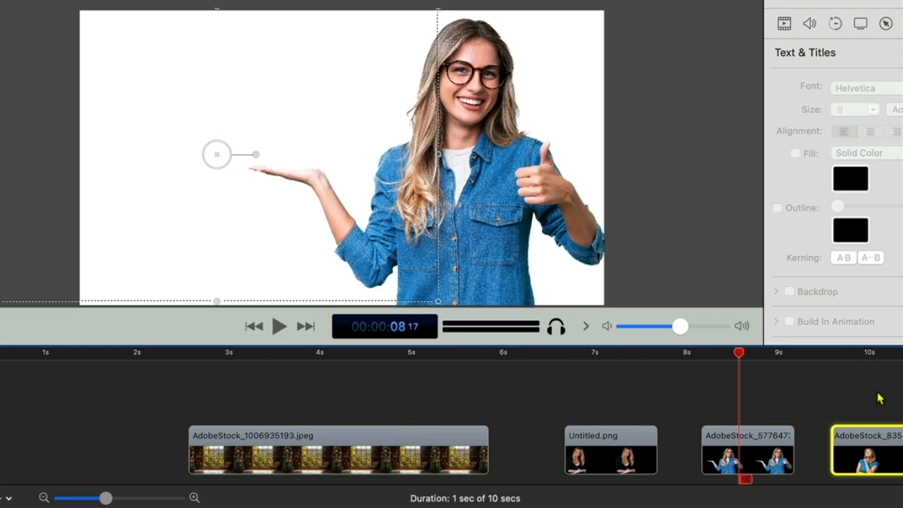
left_click(877, 354)
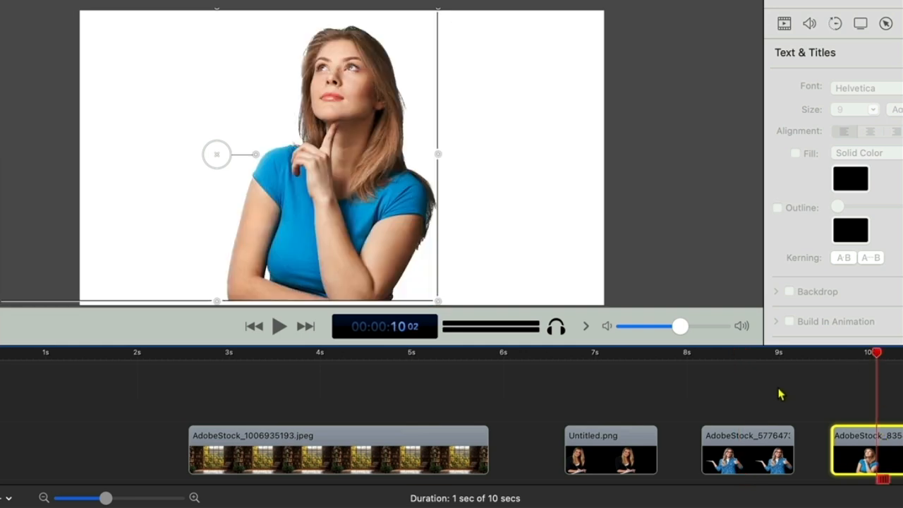
left_click(763, 381)
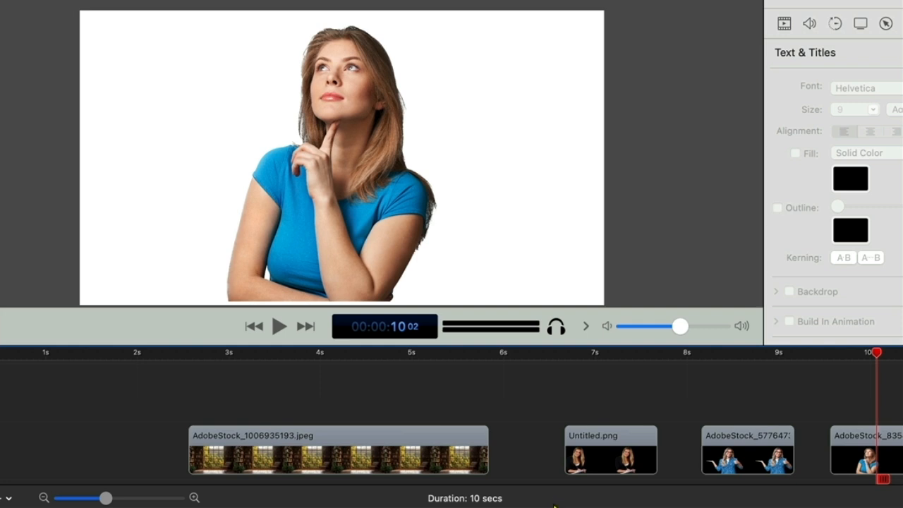
left_click(591, 354)
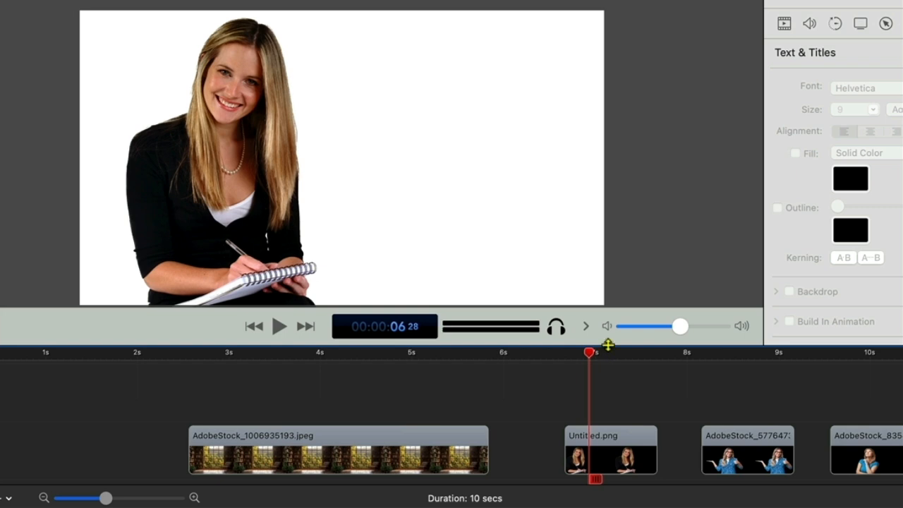
Adjust the split between canvas and timeline to leave free track space above the image clips
left_click_drag(613, 346, 616, 309)
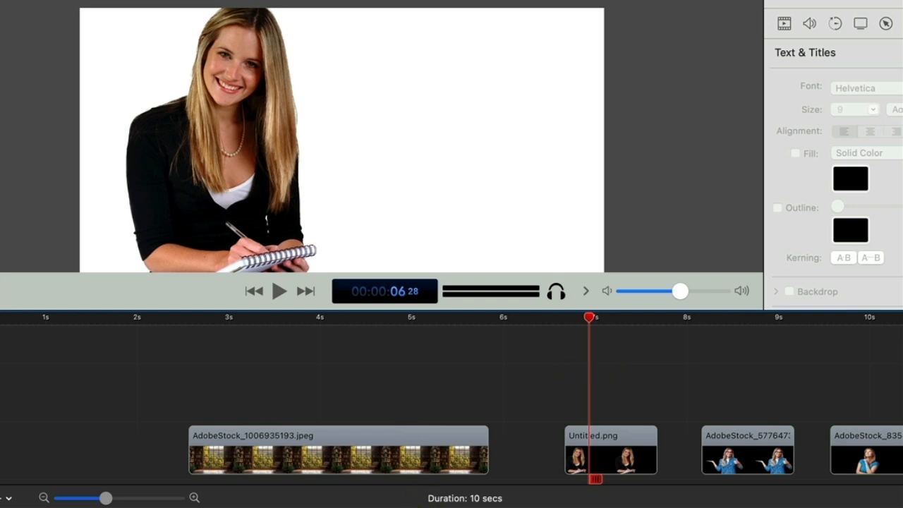
left_click_drag(421, 505, 421, 507)
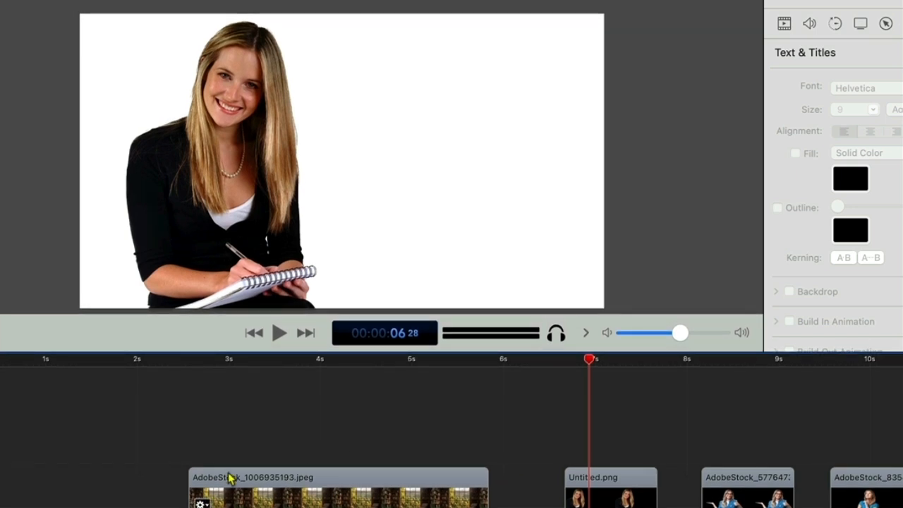
left_click_drag(141, 479, 901, 451)
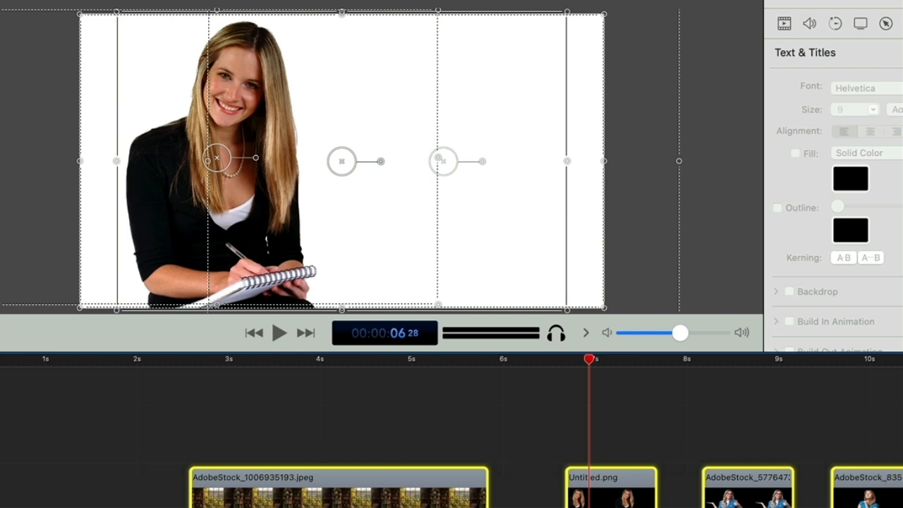
key("Delete")
key("super+z")
left_click(799, 416)
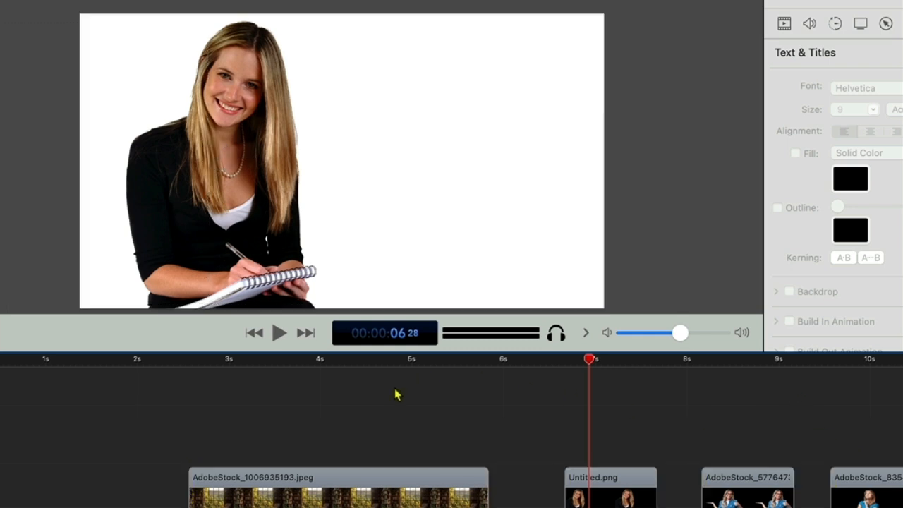
Move the Untitled.png clip onto the track above AdobeStock_1006935193.jpeg, aligned with its start, and show both together on the canvas
left_click(340, 361)
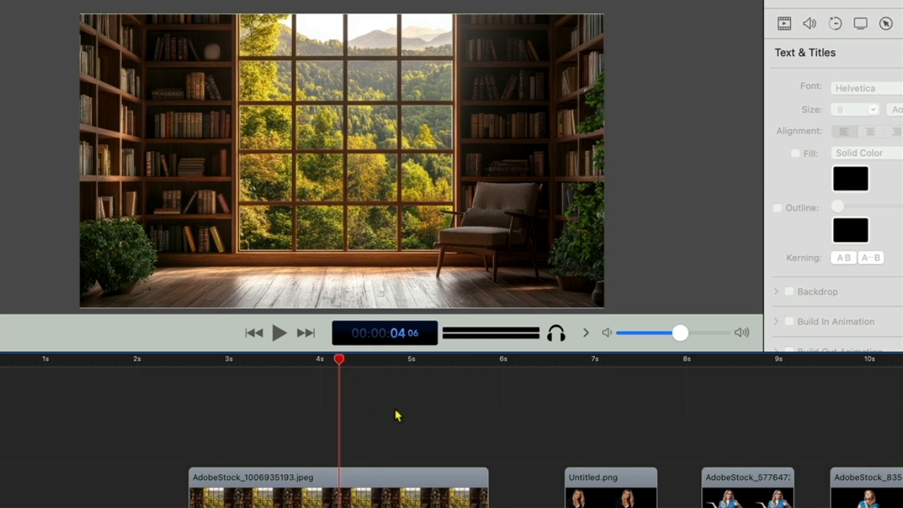
left_click(624, 483)
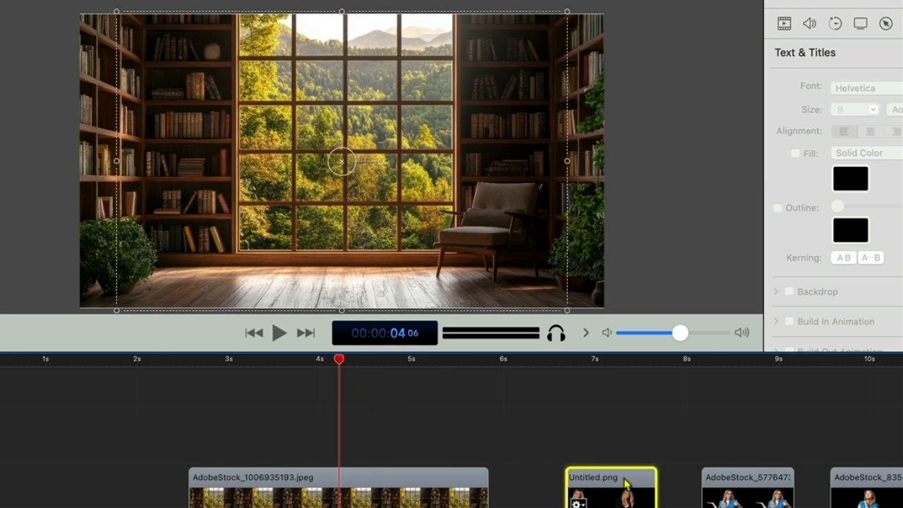
left_click_drag(624, 479, 255, 459)
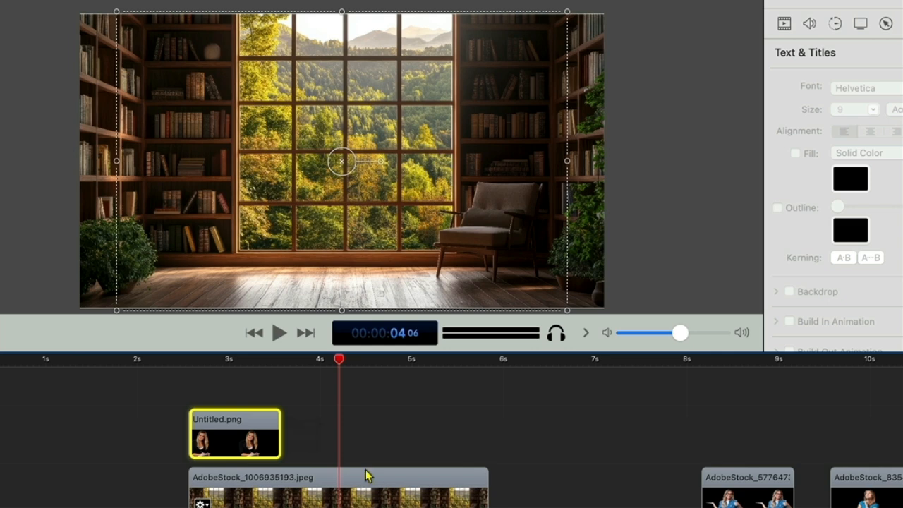
left_click(280, 363)
left_click_drag(281, 365, 260, 362)
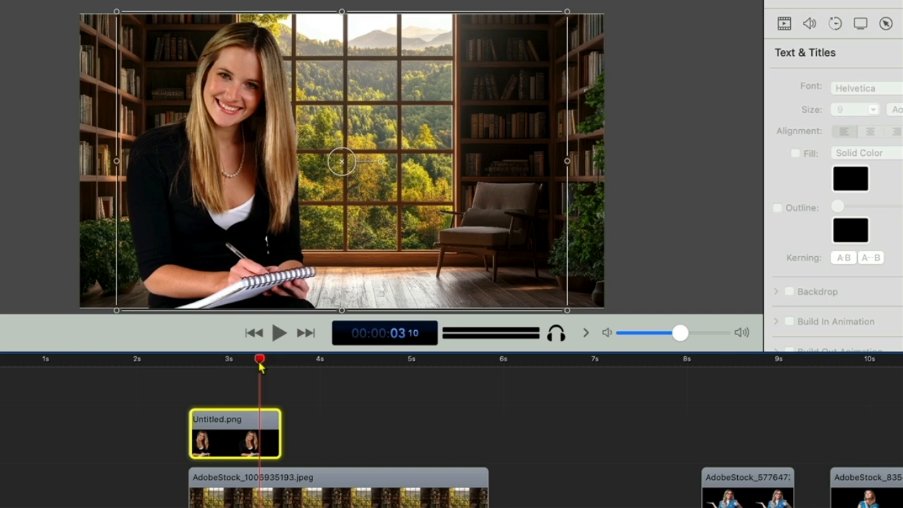
left_click(367, 417)
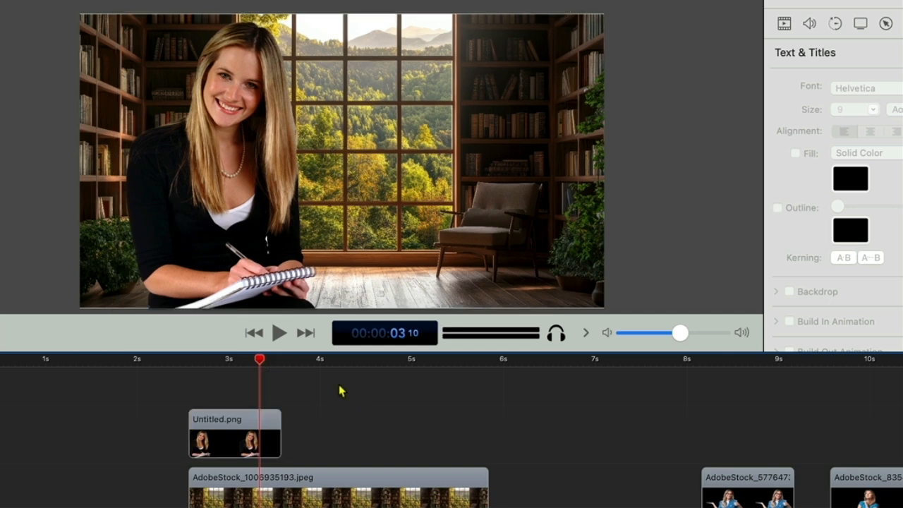
Shift the woman with the notepad slightly left on the canvas and scale her down a little, keeping her at the bottom edge
mouse_move(233, 182)
left_mouse_down()
mouse_move(199, 181)
mouse_move(310, 181)
mouse_move(216, 179)
left_mouse_up()
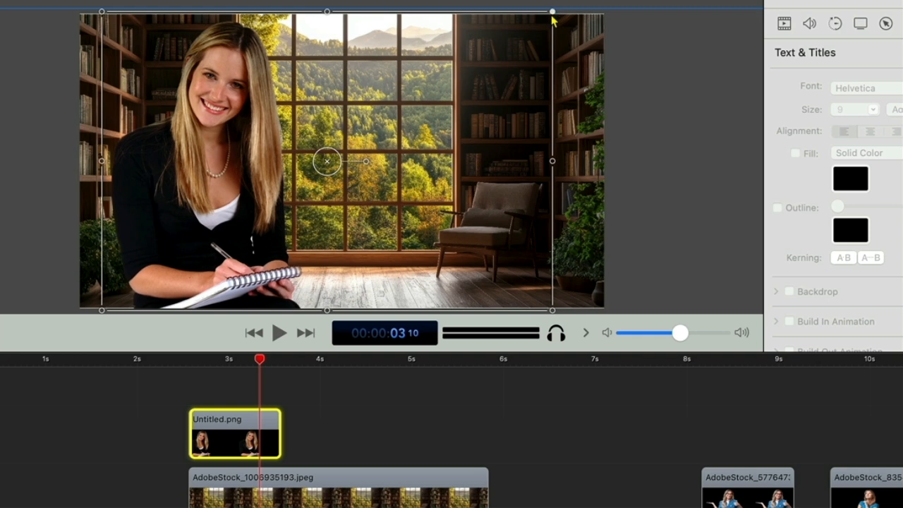
left_click_drag(552, 12, 555, 44)
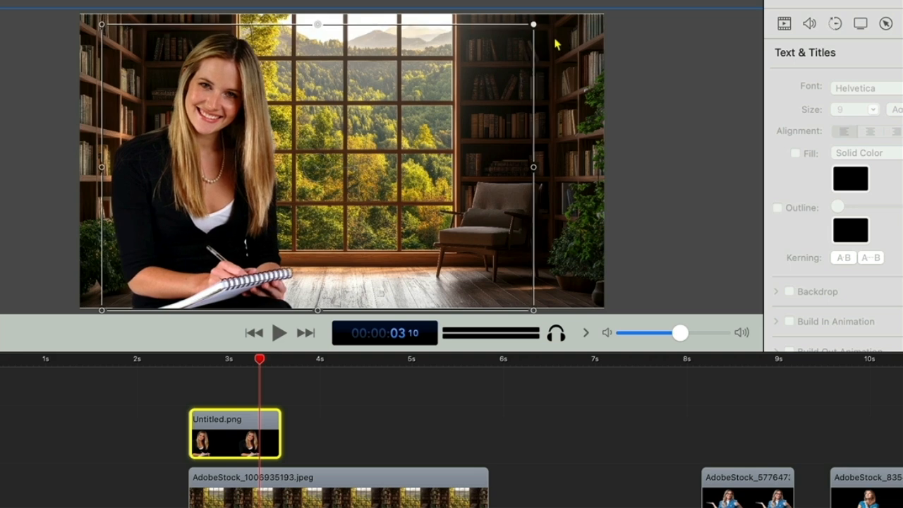
left_click(596, 431)
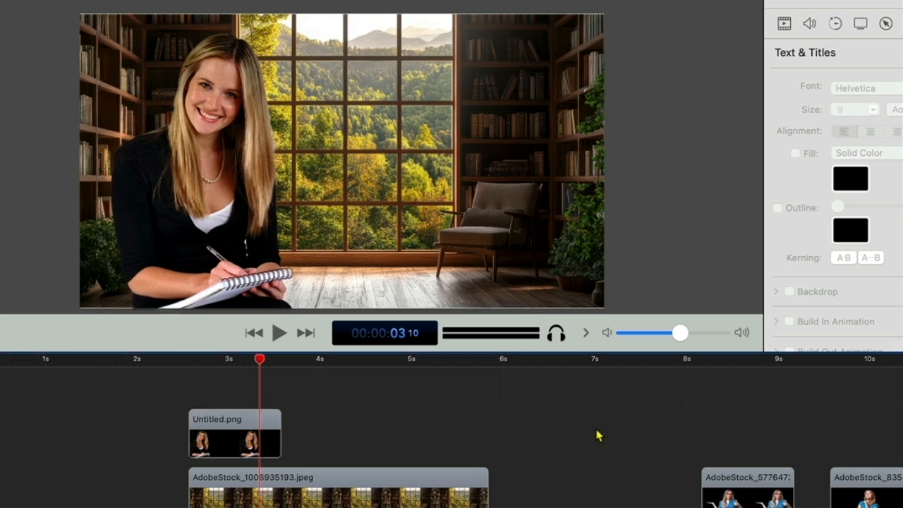
Place the clip of the woman with glasses above the library background, starting at about 4 s, and show it on the canvas
left_click(758, 484)
left_click_drag(758, 484, 378, 446)
left_click(357, 361)
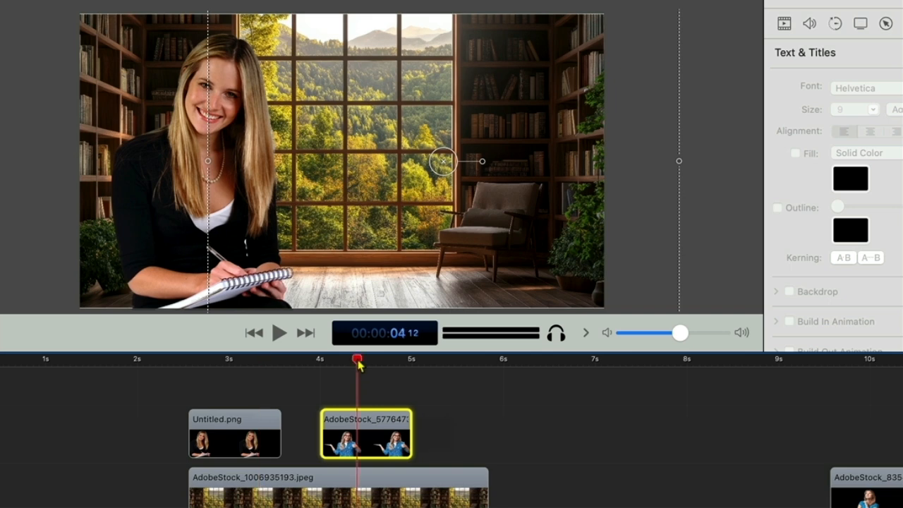
left_click(449, 388)
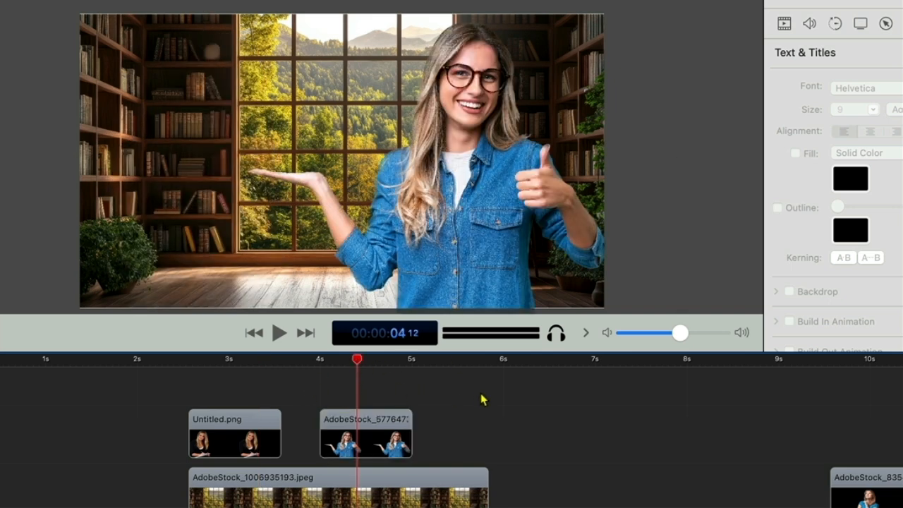
Place the AdobeStock_835429 clip above the background at about 5.2 s and extend the background clip to about 6.8 s
left_click_drag(873, 476, 474, 418)
left_click_drag(489, 492, 583, 494)
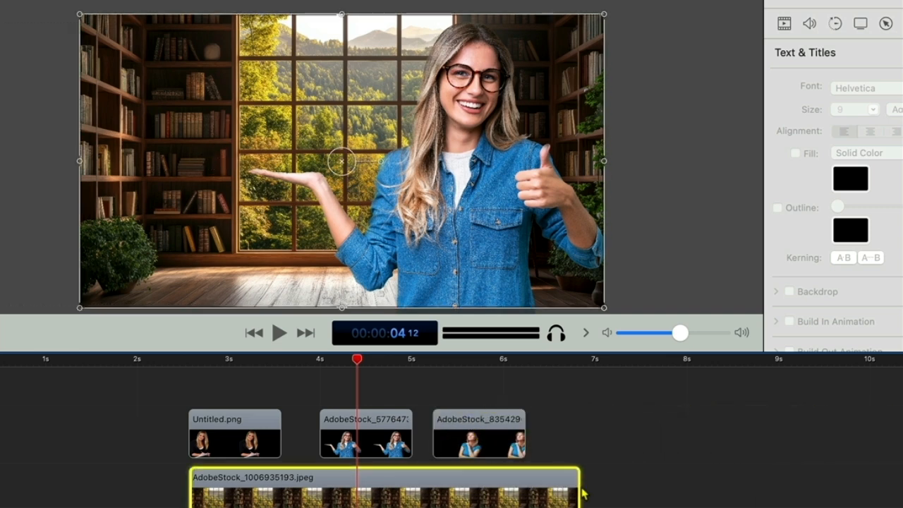
left_click(640, 435)
Shift the woman in the blue T-shirt slightly right on the canvas and review the cutouts over the library background
left_click(495, 359)
mouse_move(311, 196)
left_mouse_down()
mouse_move(342, 194)
mouse_move(312, 185)
mouse_move(314, 192)
left_mouse_up()
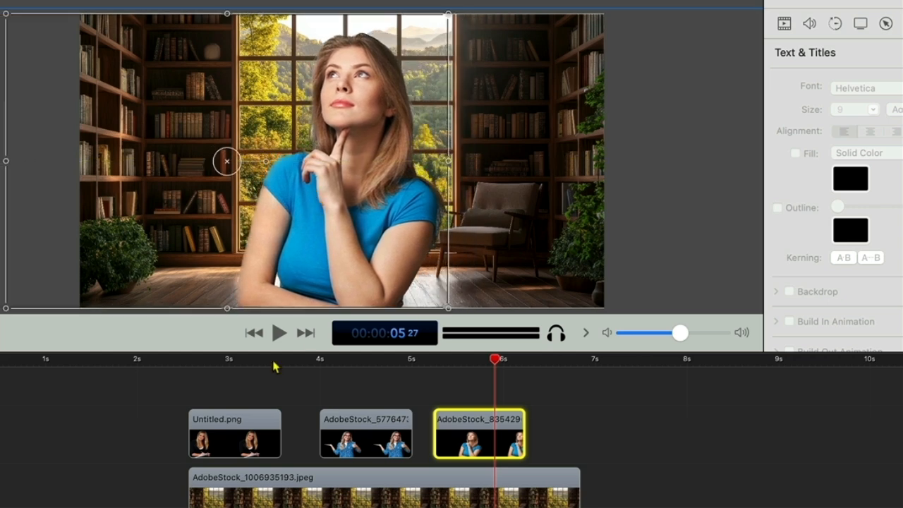
left_click(247, 361)
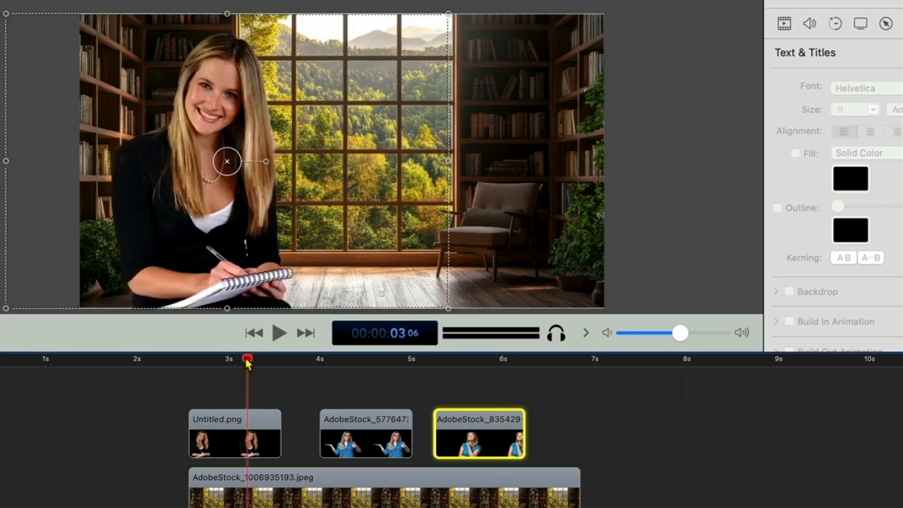
left_click(370, 360)
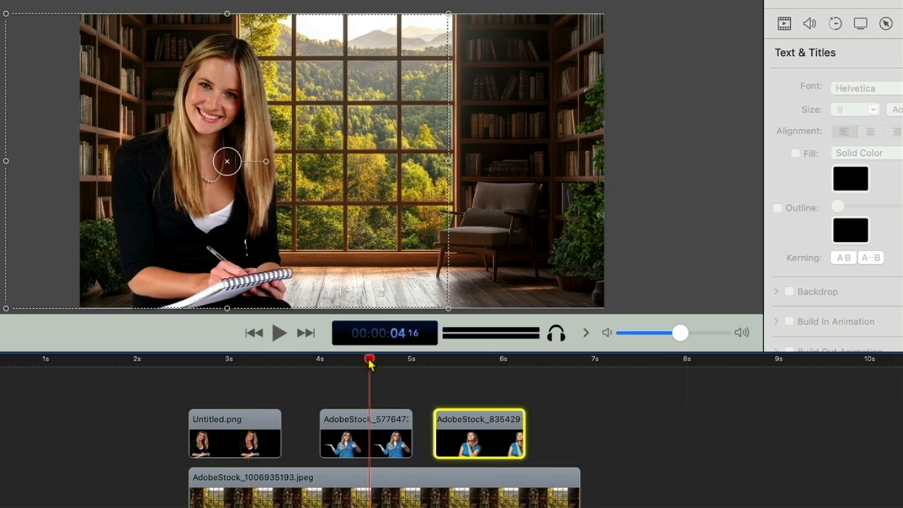
left_click(496, 359)
mouse_move(476, 426)
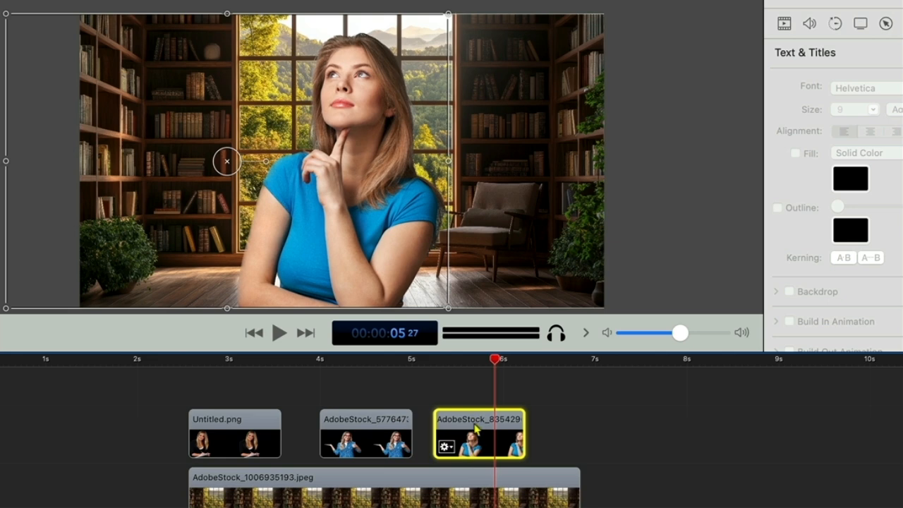
left_click(480, 361)
Scale the cutout of the woman with glasses down slightly on the canvas, keeping its lower left corner in place
left_click(386, 361)
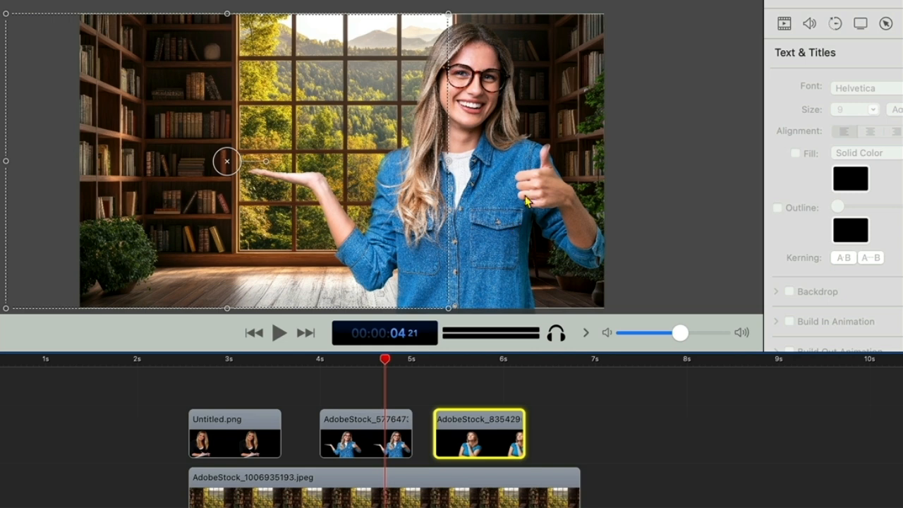
left_click(526, 221)
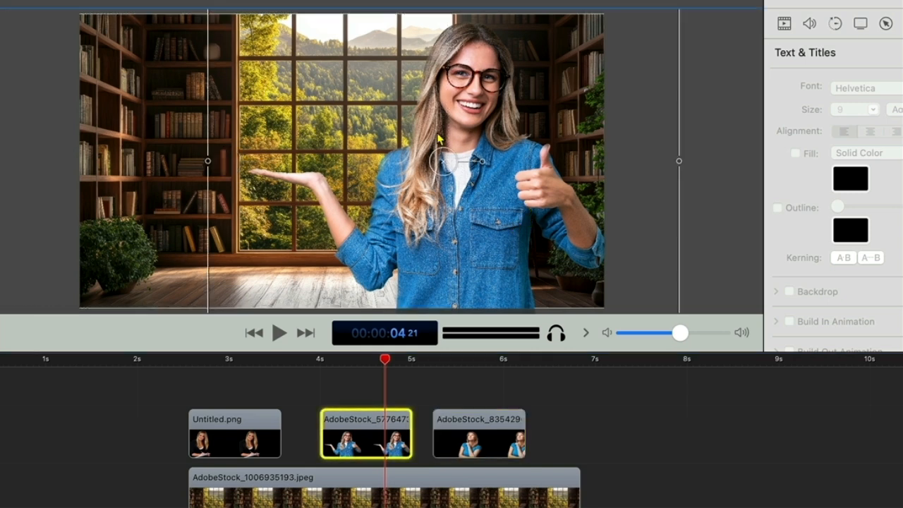
scroll(438, 139, "down", 4)
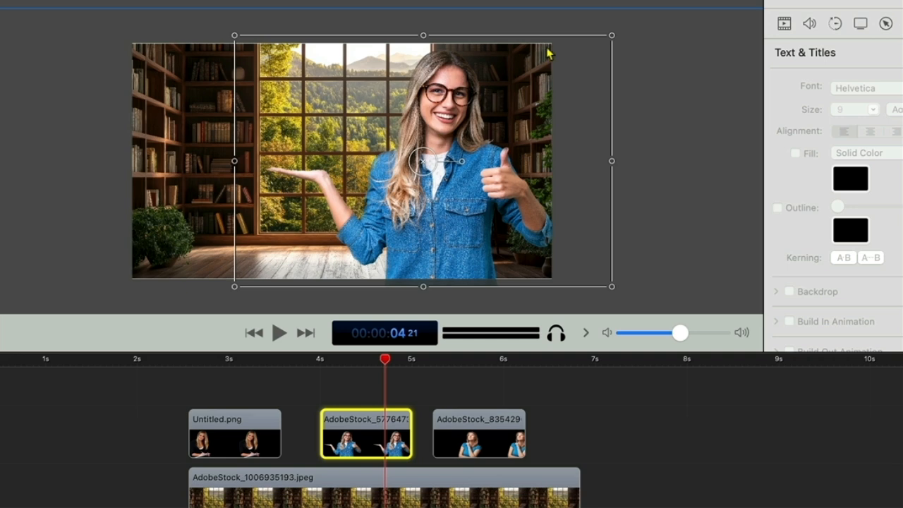
left_click_drag(611, 33, 600, 53)
left_click(641, 114)
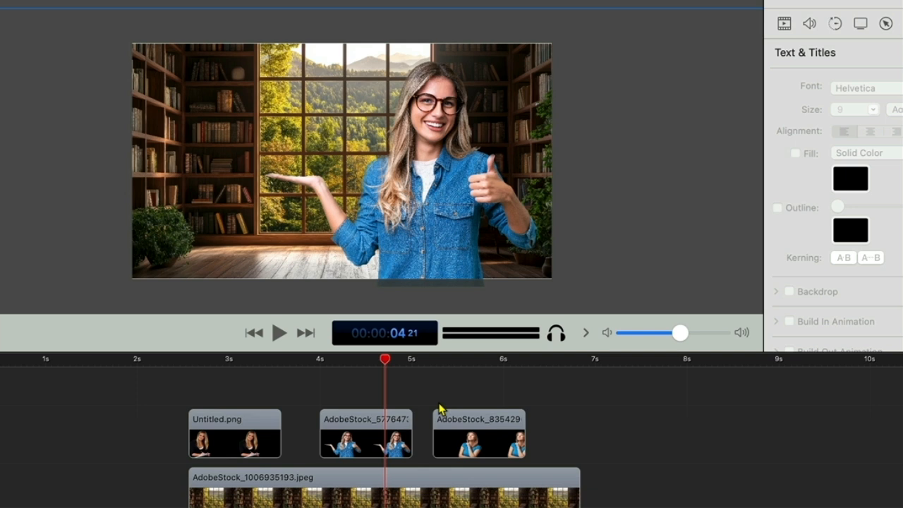
Stack the clip of the woman with glasses directly above Untitled.png and shift her right on the canvas beside the woman with the notepad
left_click(375, 421)
left_click_drag(375, 421, 244, 406)
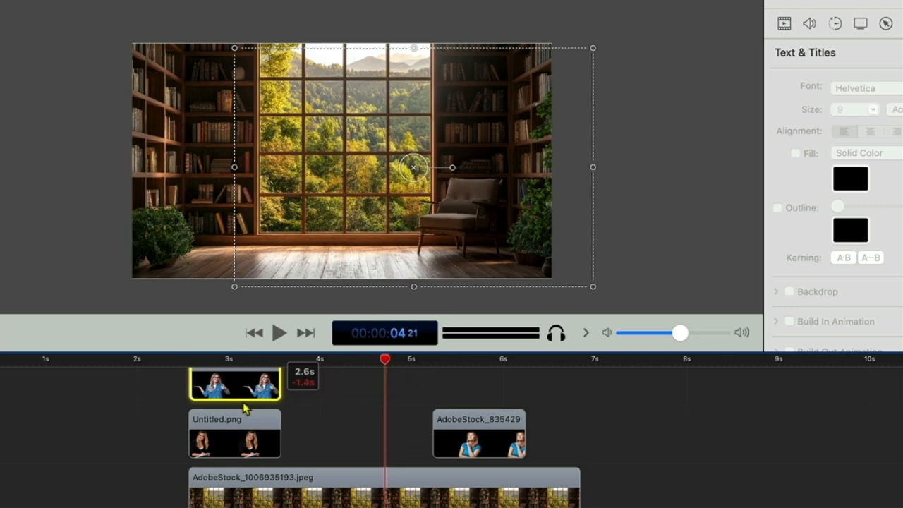
left_click(329, 409)
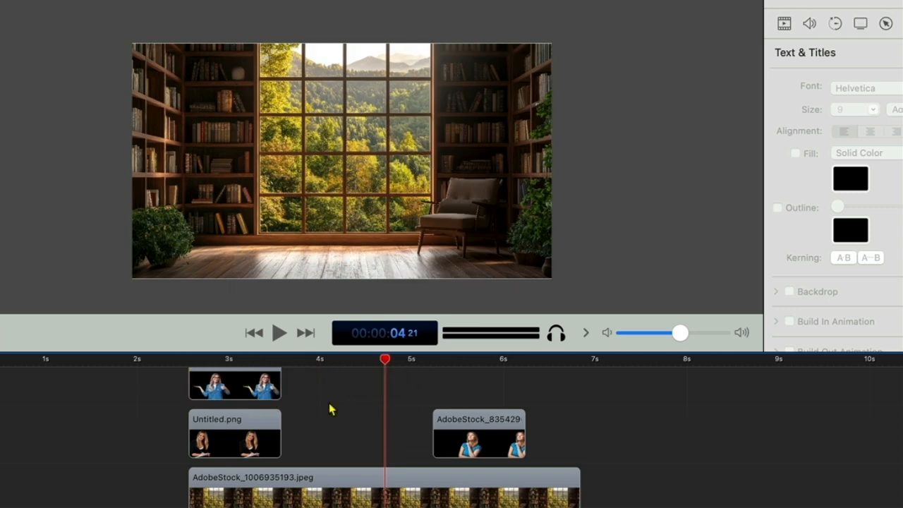
left_click(264, 360)
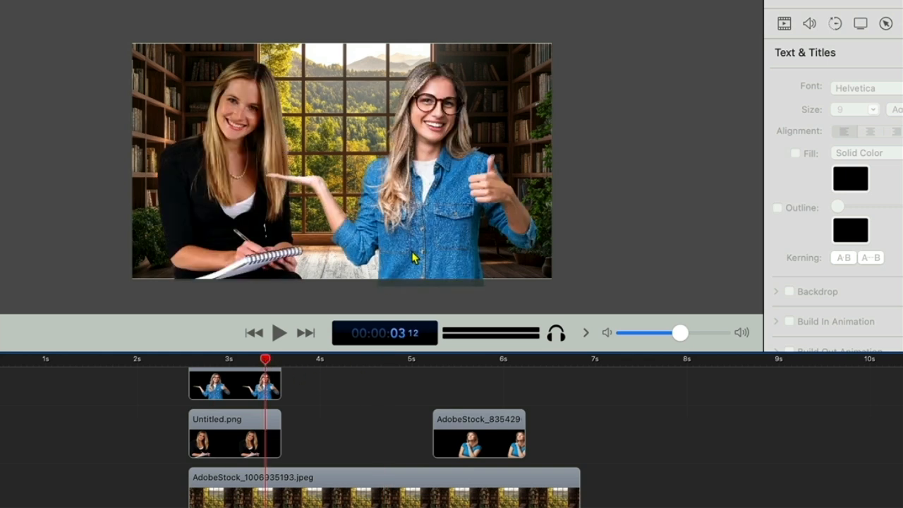
left_click_drag(435, 216, 468, 208)
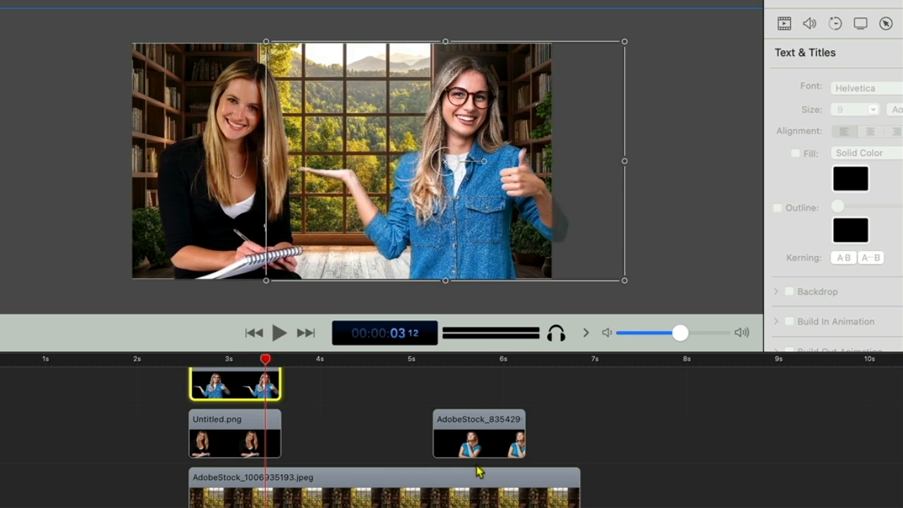
Stack the AdobeStock_835429 clip above the other two cutouts and fine-tune the position of the woman in the blue T-shirt between them
left_click_drag(173, 388, 534, 507)
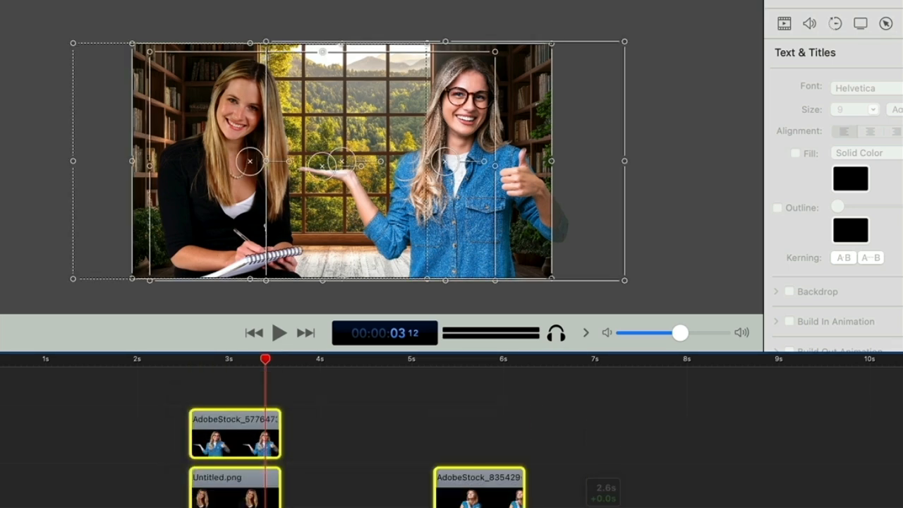
left_click(572, 451)
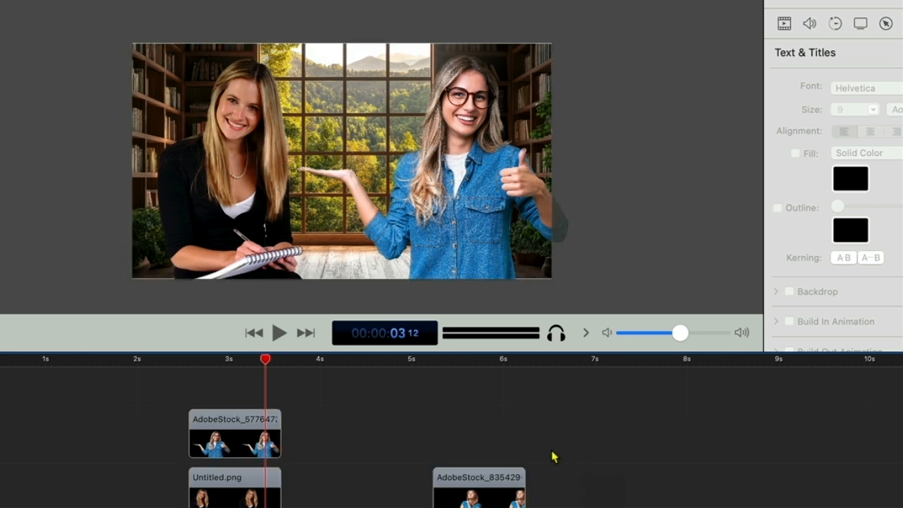
left_click(499, 481)
left_click_drag(499, 481, 261, 404)
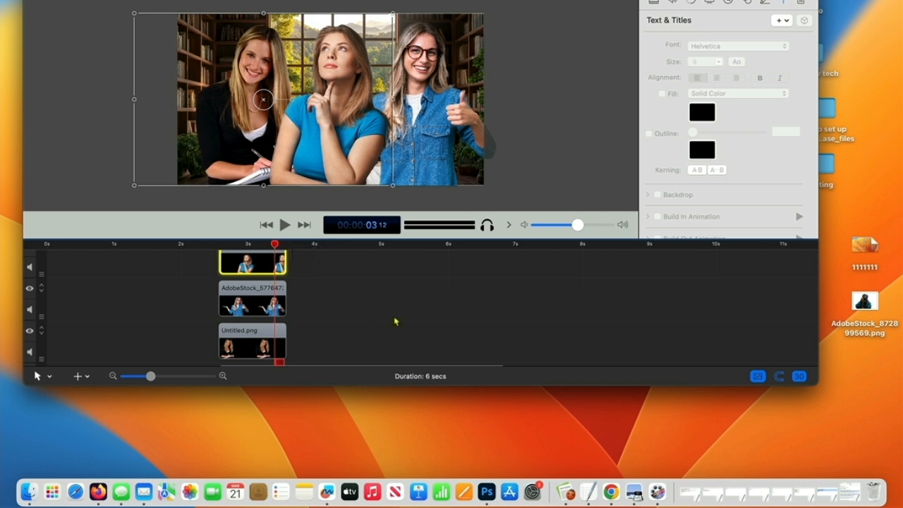
left_click(395, 322)
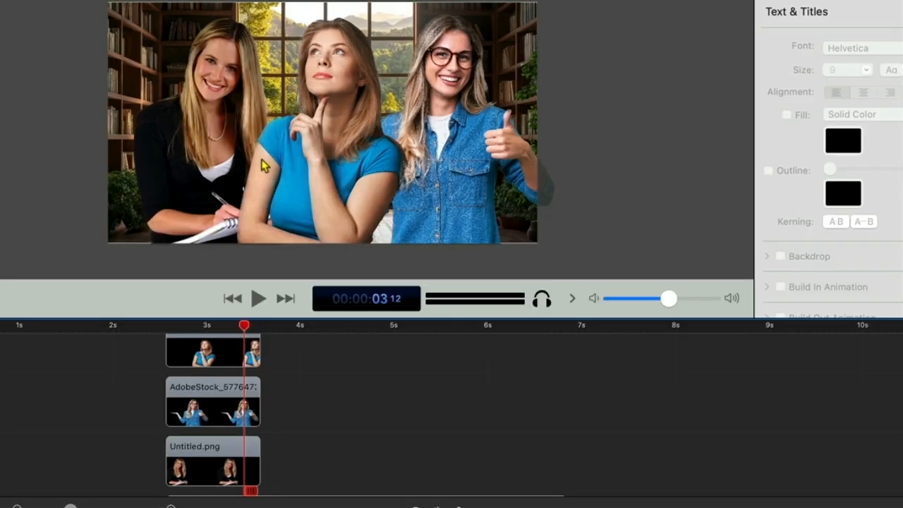
mouse_move(327, 162)
left_mouse_down()
mouse_move(521, 186)
mouse_move(308, 161)
mouse_move(321, 161)
left_mouse_up()
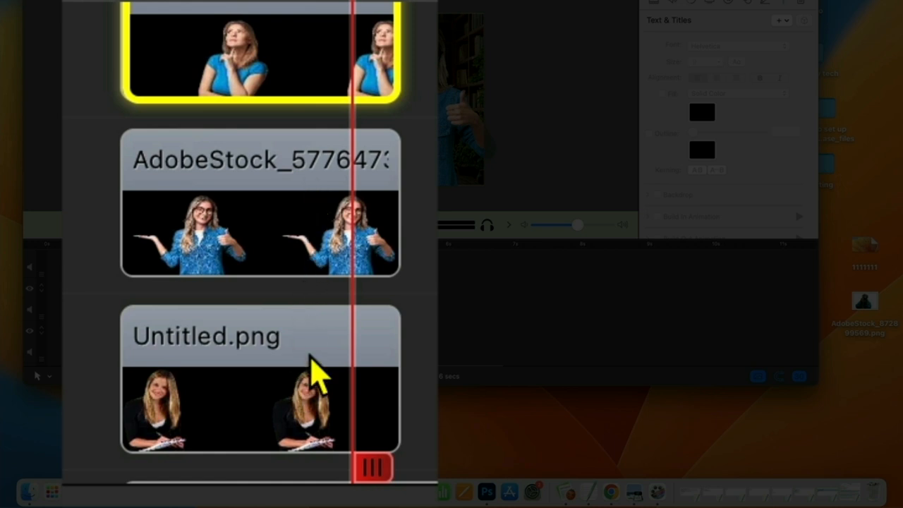
key("Escape")
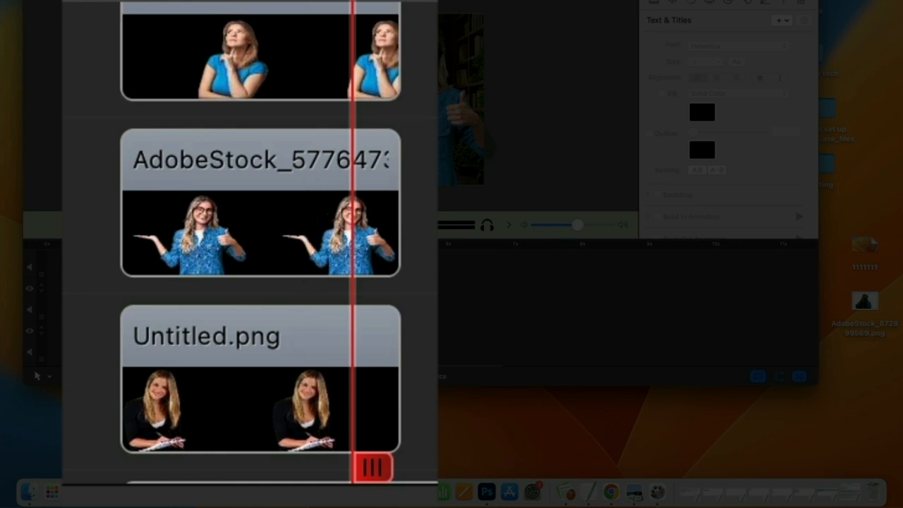